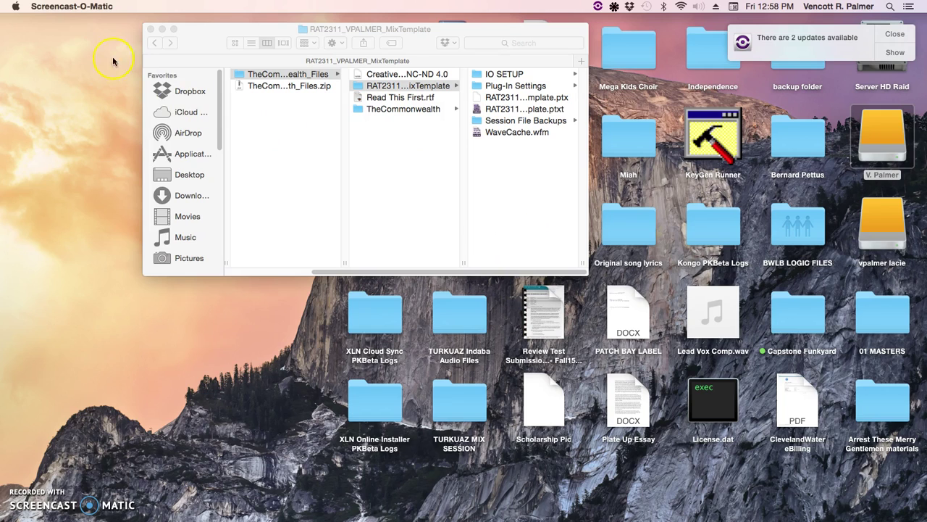
- Open the Mac's Sound preferences and select MOTU 828mk2 as the sound input device
{"action": "left_click", "coordinate": [15, 6]}
{"action": "mouse_move", "coordinate": [40, 10]}
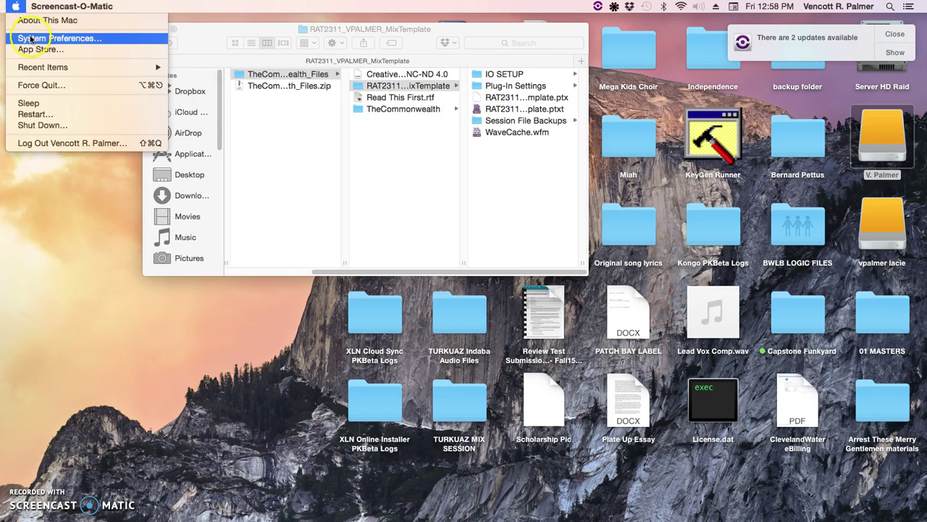
{"action": "left_click", "coordinate": [33, 36]}
{"action": "left_click", "coordinate": [581, 128]}
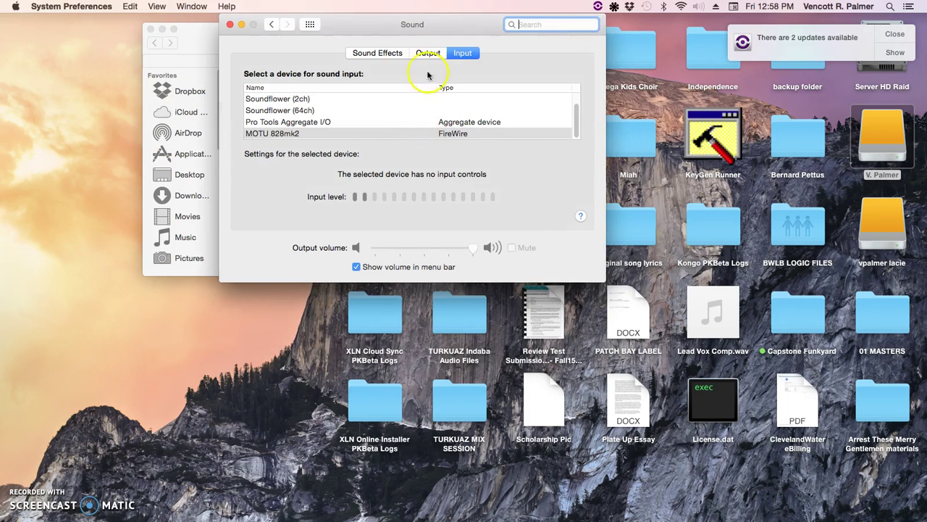
{"action": "left_click", "coordinate": [277, 135]}
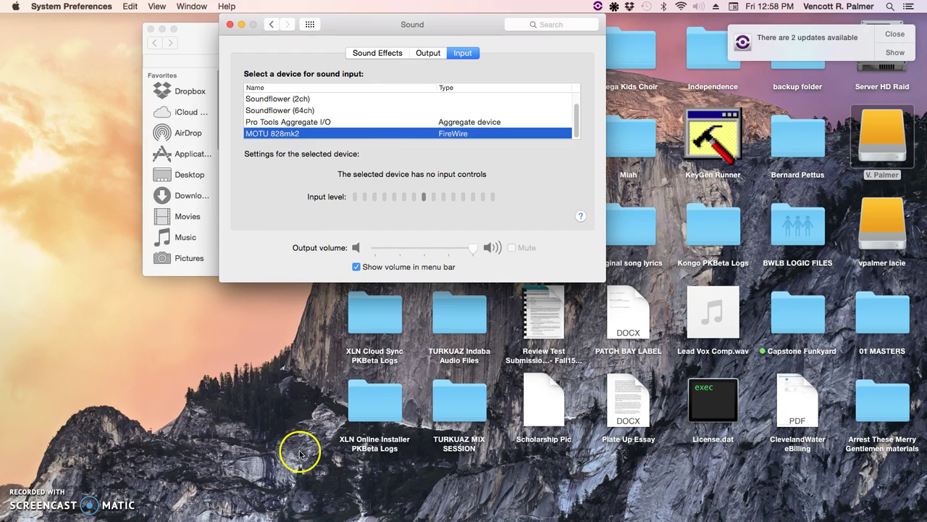
- Select MOTU 828mk2 as the sound output device and close the Sound preferences
{"action": "left_click", "coordinate": [429, 53]}
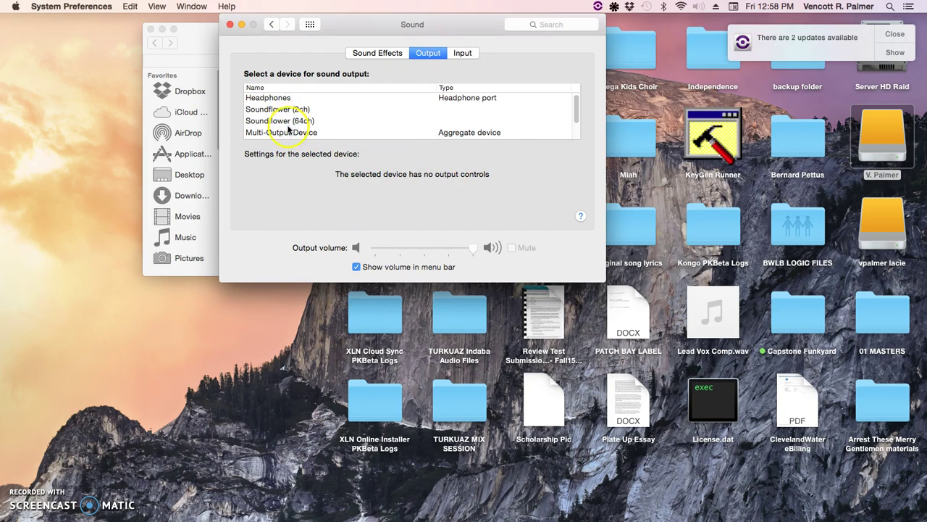
{"action": "scroll", "coordinate": [295, 121], "scroll_direction": "down", "scroll_amount": 2}
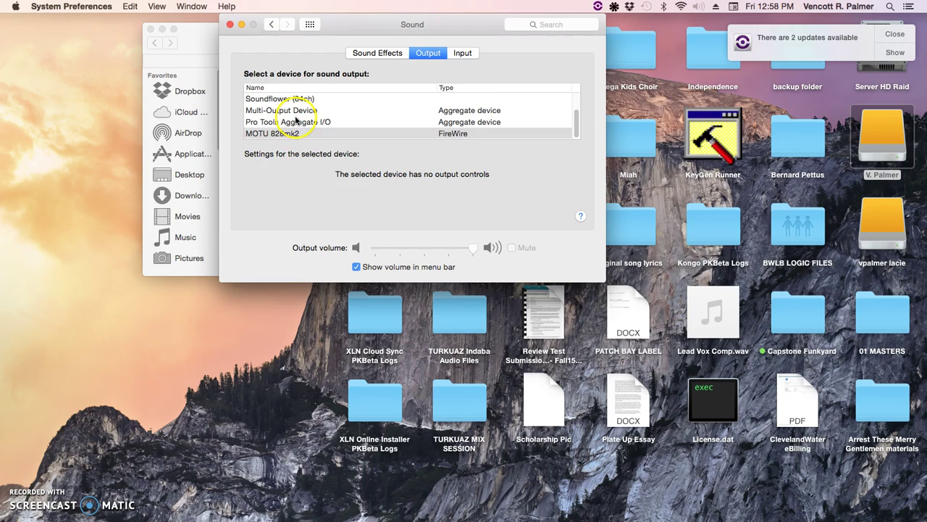
{"action": "left_click", "coordinate": [299, 135]}
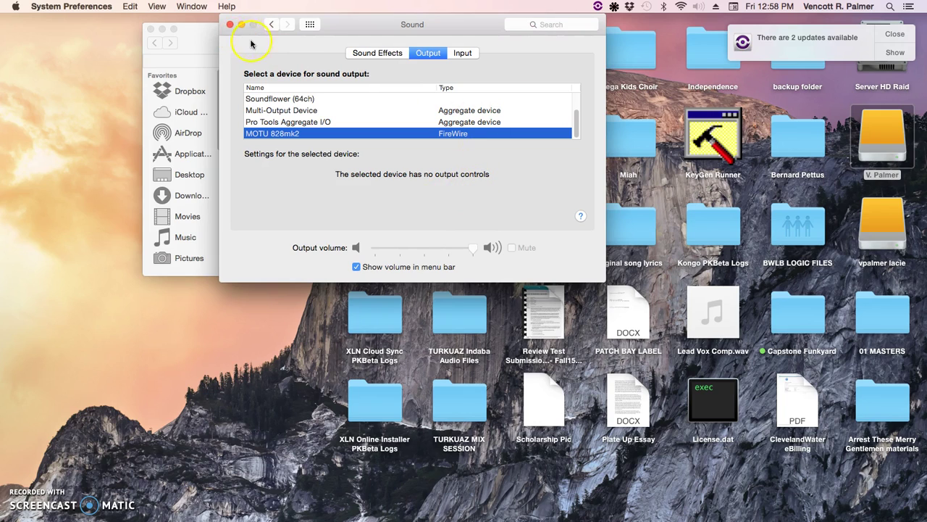
{"action": "left_click", "coordinate": [229, 26]}
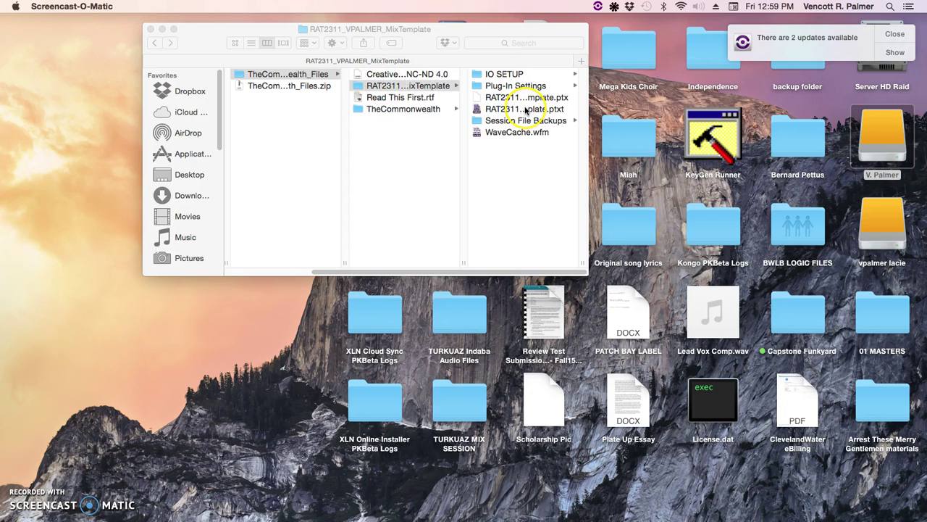
- Open the RAT2311 mix template file (.ptxt) in Pro Tools and accept the new session parameters with Interleaved enabled
{"action": "left_click_drag", "start_coordinate": [525, 109], "coordinate": [482, 108]}
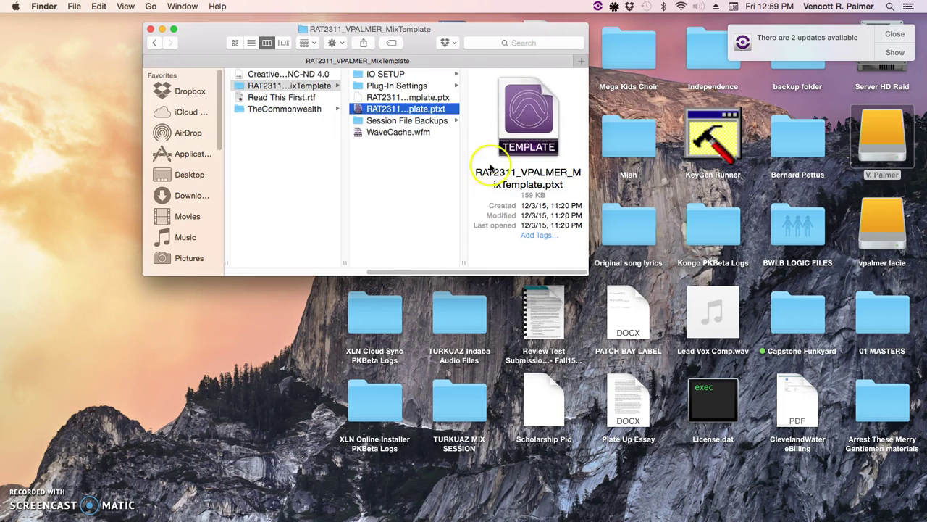
{"action": "left_click", "coordinate": [507, 392]}
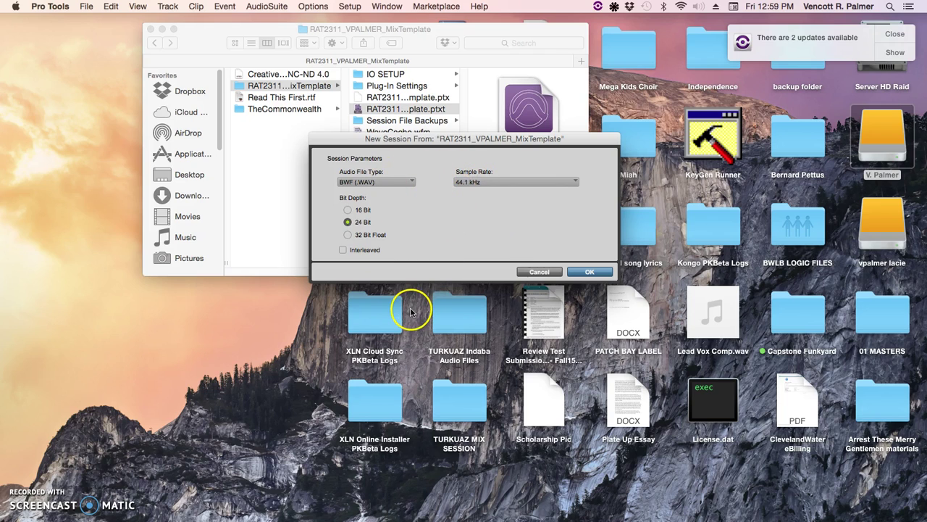
{"action": "left_click", "coordinate": [342, 249]}
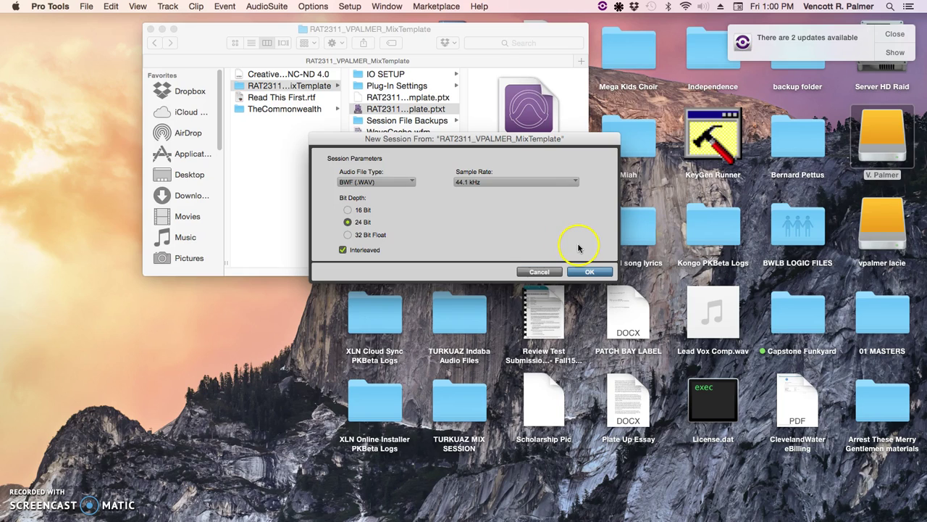
{"action": "left_click", "coordinate": [589, 273]}
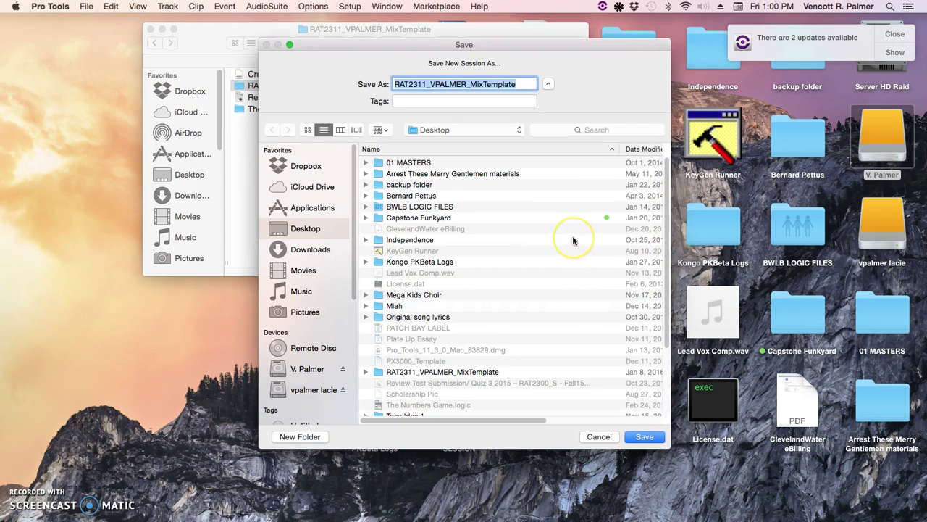
- Name the new session with RAT2990, the owner's name and Commonwealthmix, separated by underscores
{"action": "type", "text": "R"}
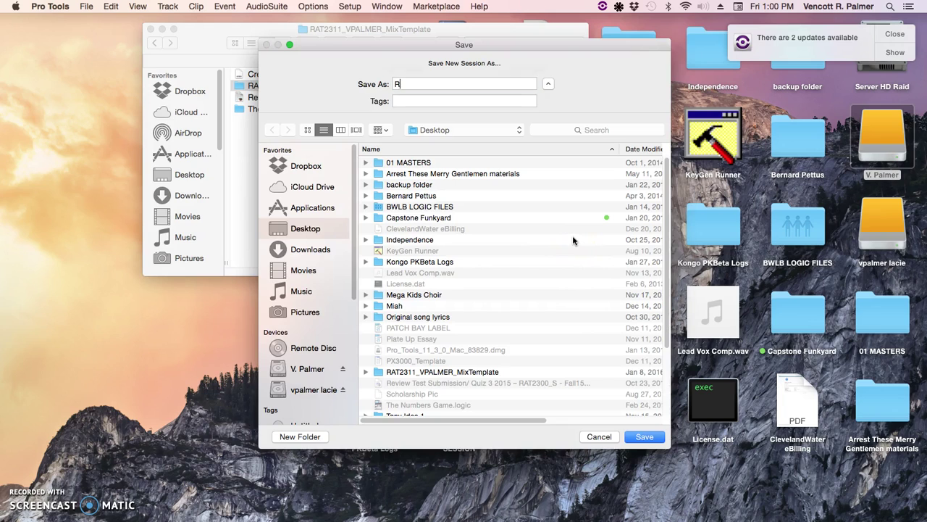
{"action": "type", "text": "AT"}
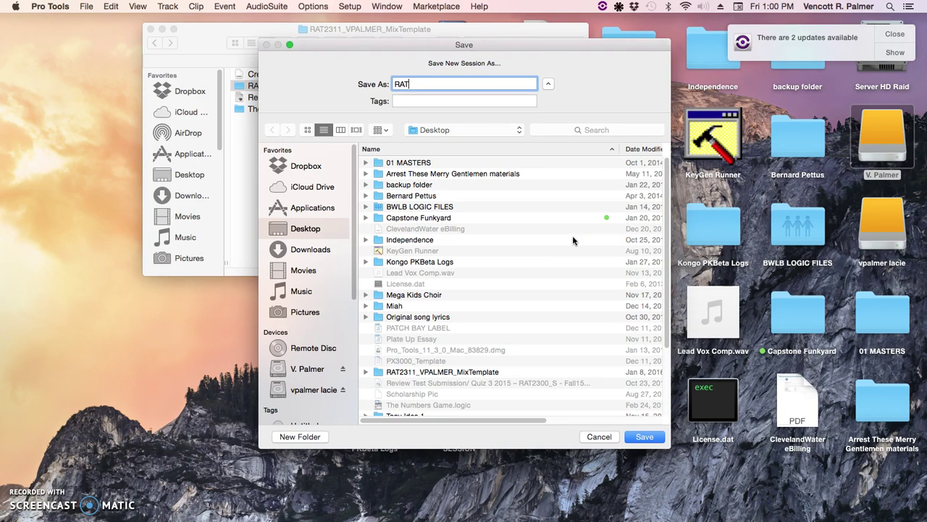
{"action": "type", "text": "2990"}
{"action": "type", "text": "_VPalmer_"}
{"action": "left_click", "coordinate": [595, 120]}
{"action": "left_click_drag", "start_coordinate": [355, 46], "coordinate": [491, 102]}
{"action": "type", "text": "Commom"}
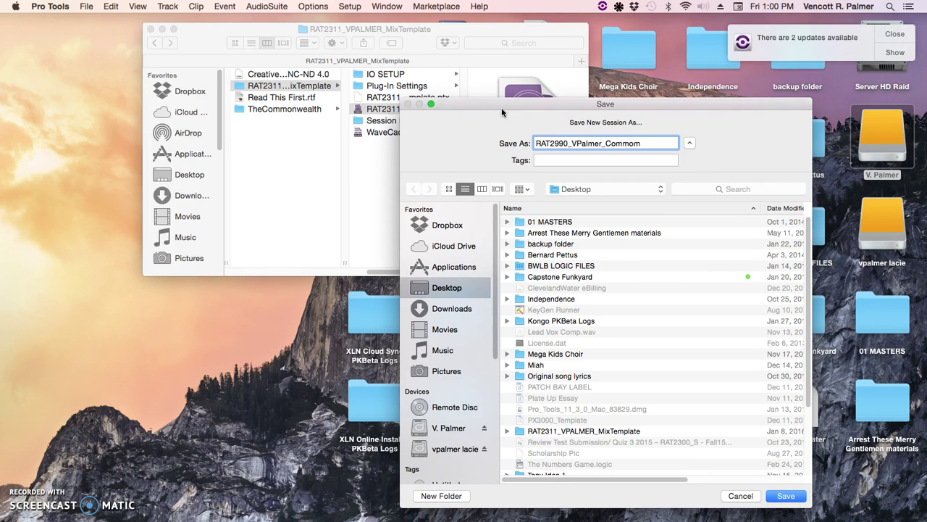
{"action": "key", "text": "BackSpace"}
{"action": "type", "text": "nwealthmix"}
- Save the session in the TheCommonwealth_Files folder inside RAT 2990 on the external LaCie drive
{"action": "left_click", "coordinate": [452, 450]}
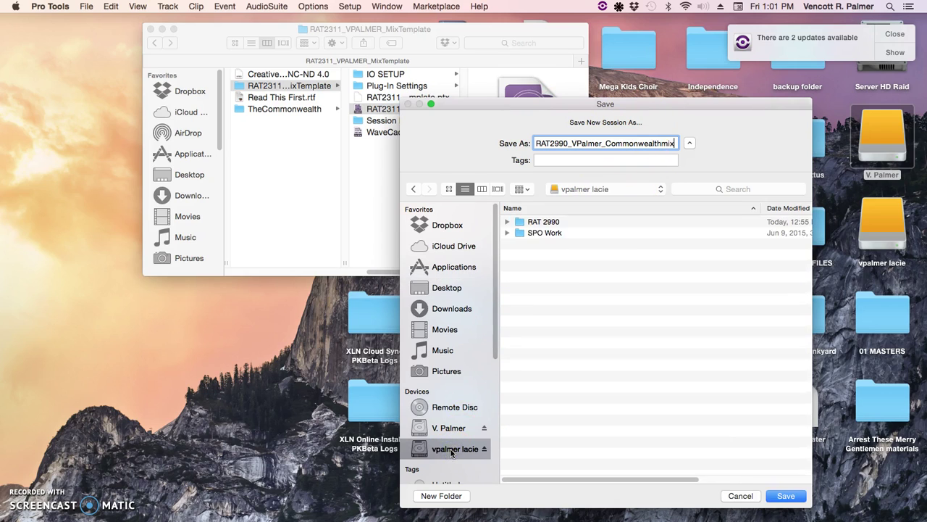
{"action": "double_click", "coordinate": [552, 224]}
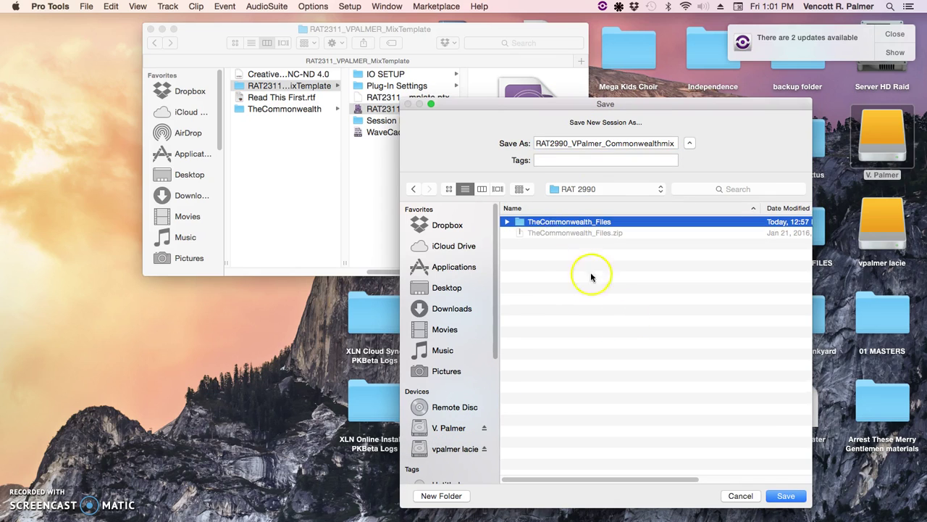
{"action": "left_click", "coordinate": [784, 496]}
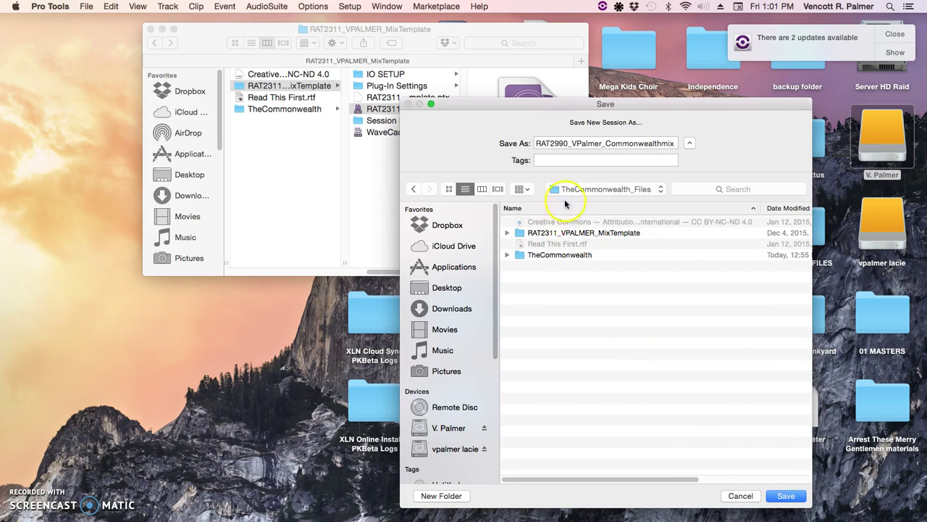
{"action": "left_click", "coordinate": [790, 496]}
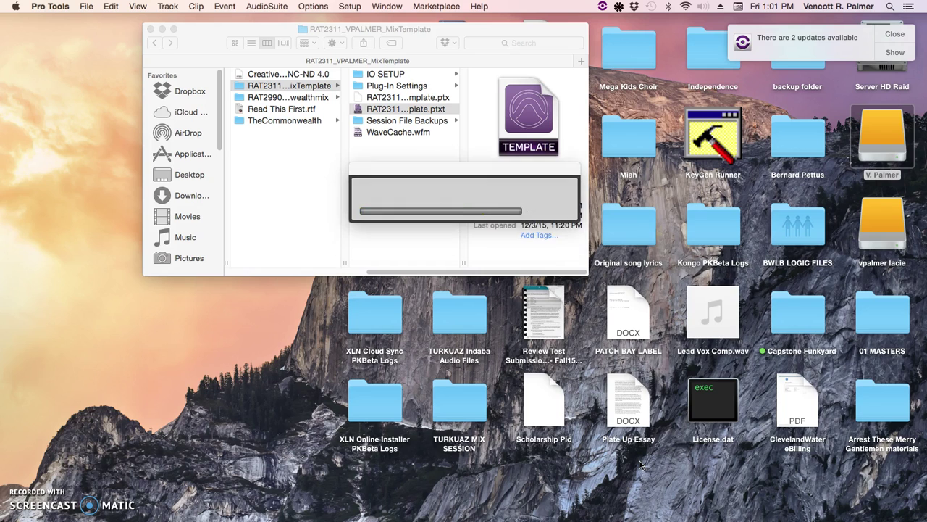
- Switch to the Mix window and check the listed peripheral in Hardware Setup
{"action": "key", "text": "super+equal"}
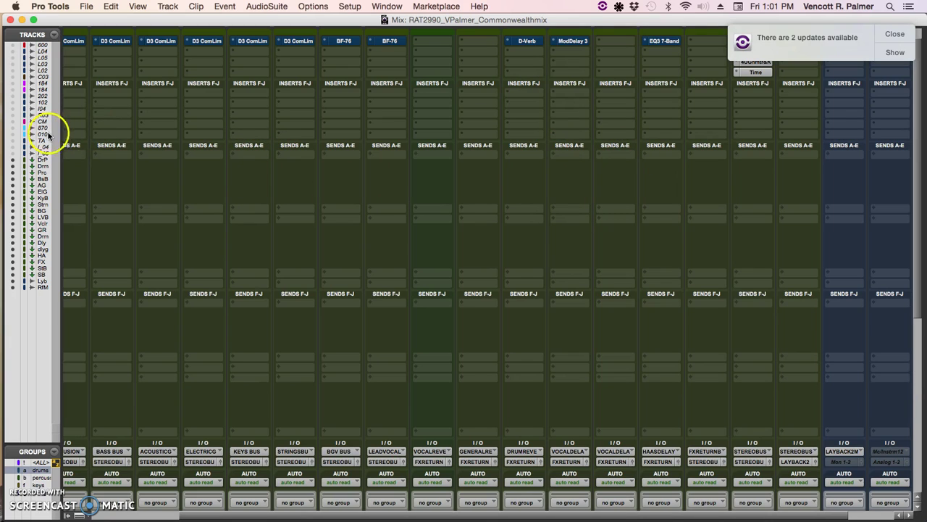
{"action": "scroll", "coordinate": [89, 315], "scroll_direction": "up", "scroll_amount": 1}
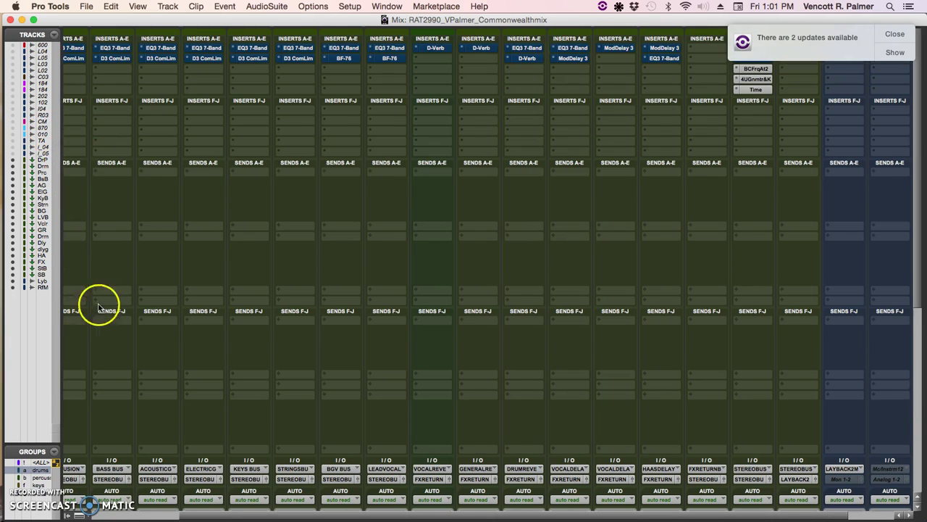
{"action": "left_click", "coordinate": [349, 8]}
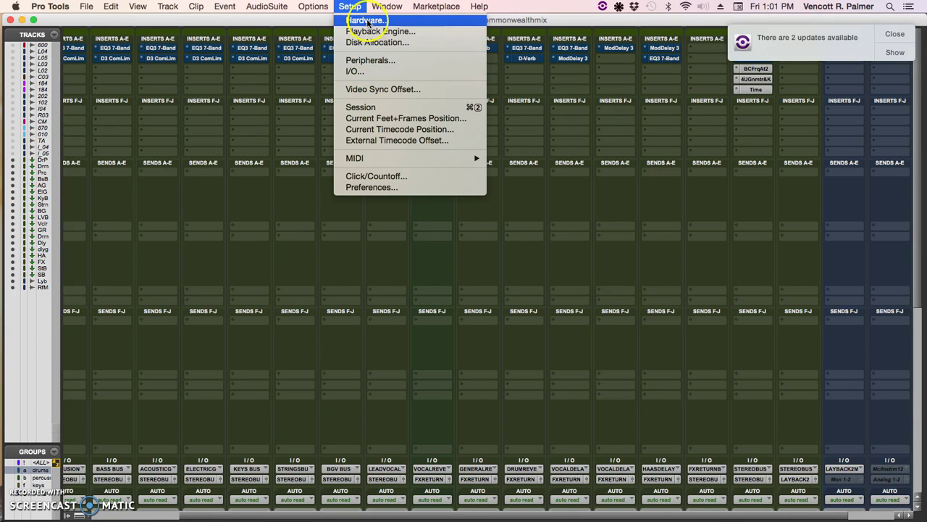
{"action": "left_click", "coordinate": [368, 22]}
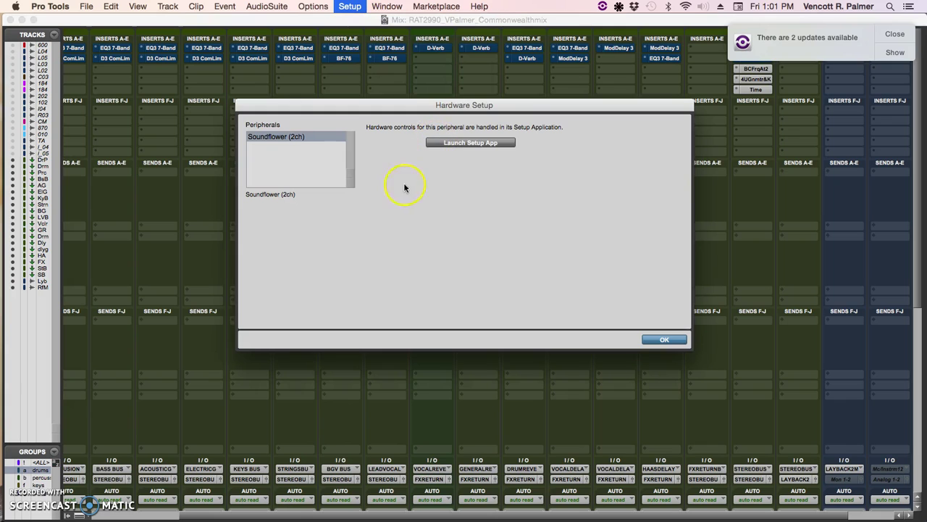
{"action": "left_click", "coordinate": [311, 142]}
{"action": "left_click", "coordinate": [659, 339]}
- Set the Playback Engine to MOTU 828mk2, agreeing to save, close and reopen the session
{"action": "left_click", "coordinate": [352, 7]}
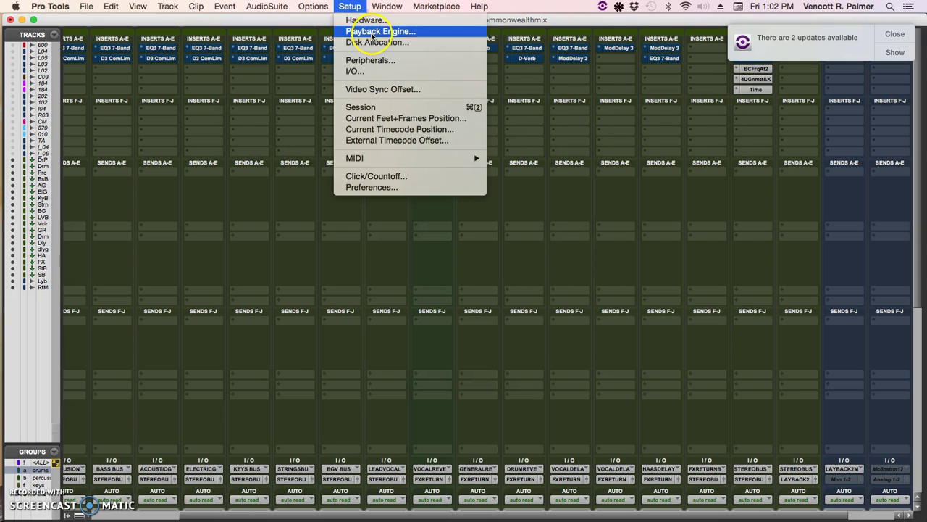
{"action": "left_click", "coordinate": [362, 30]}
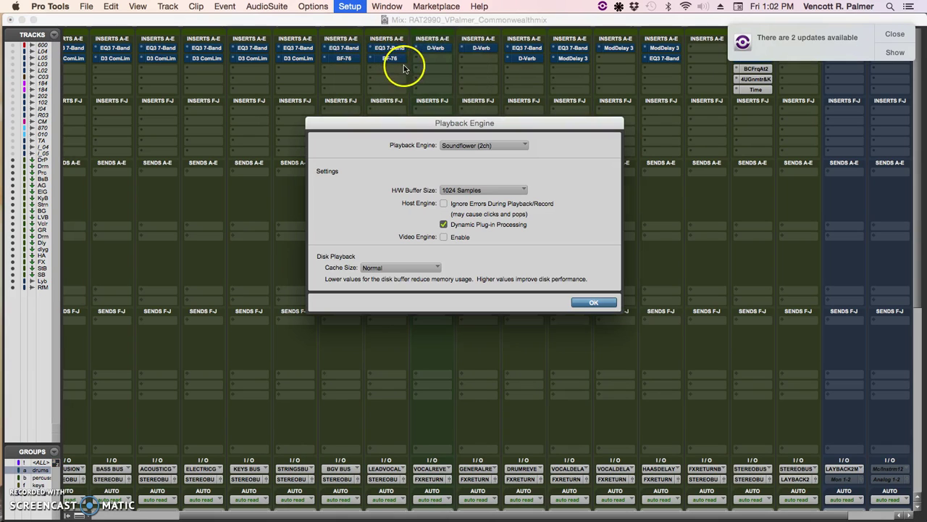
{"action": "left_click", "coordinate": [526, 147]}
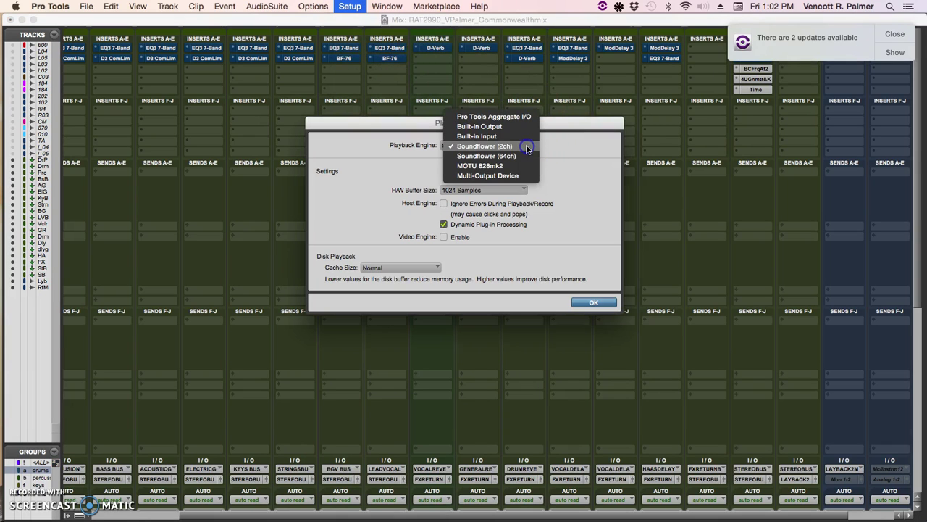
{"action": "left_click", "coordinate": [507, 166]}
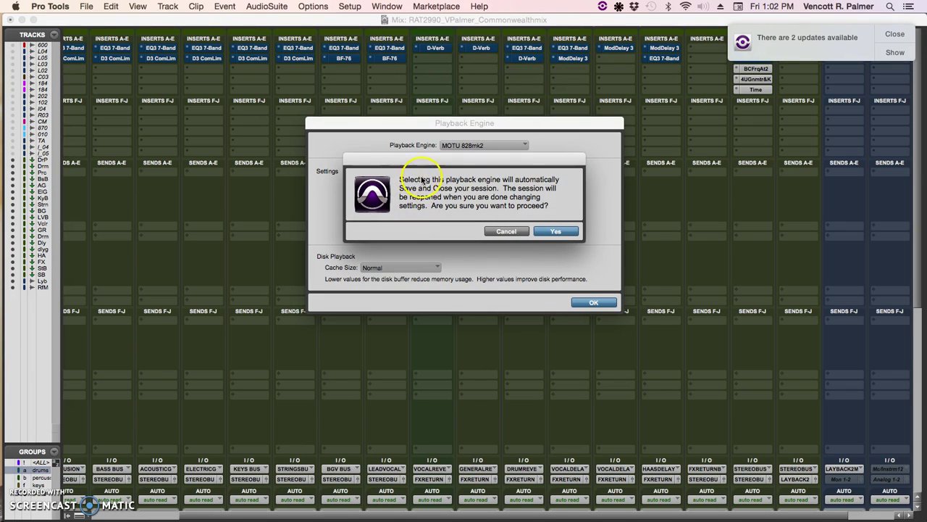
{"action": "left_click", "coordinate": [557, 232]}
{"action": "left_click", "coordinate": [594, 300]}
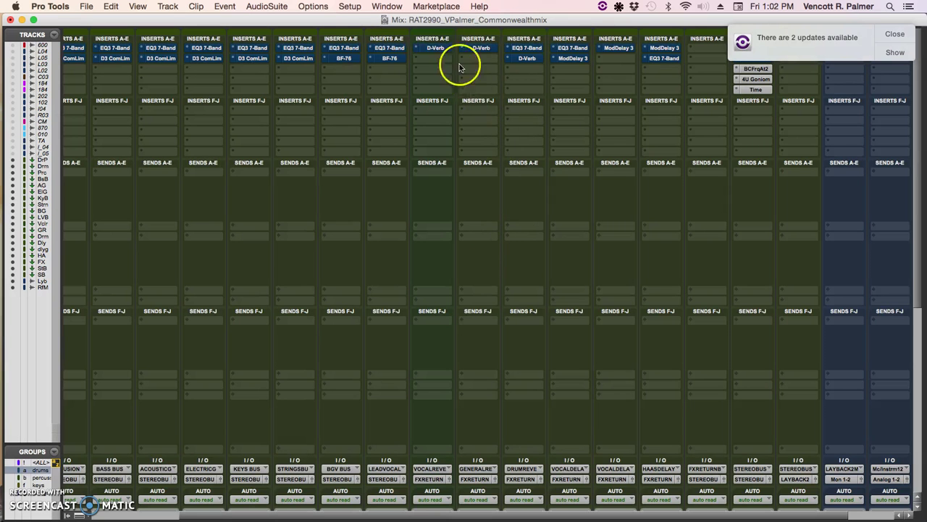
- Review the Playback Engine device, buffer size and host engine settings
{"action": "left_click", "coordinate": [349, 7]}
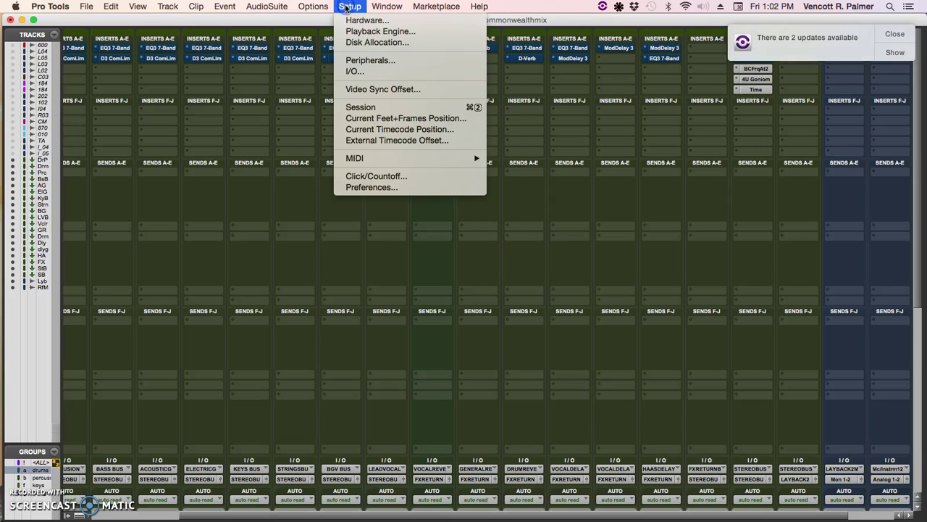
{"action": "left_click", "coordinate": [363, 32]}
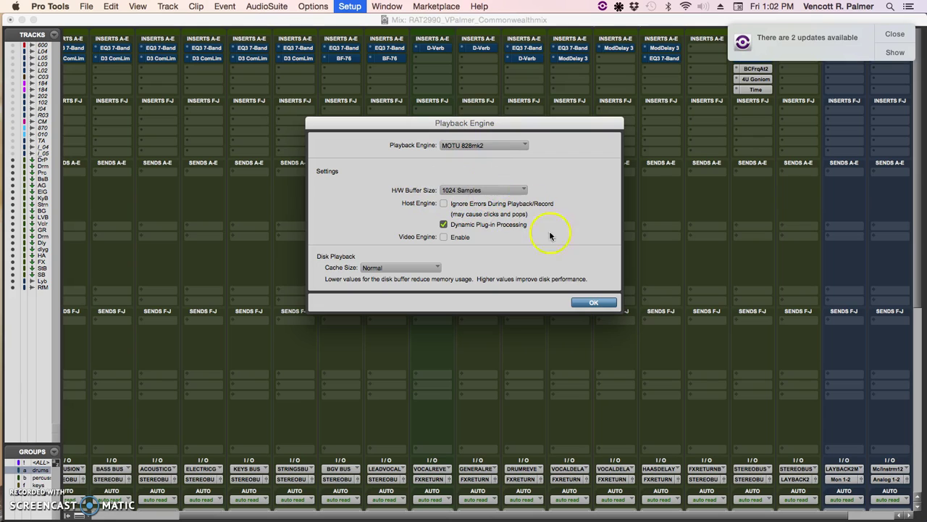
{"action": "left_click", "coordinate": [594, 302]}
- Review the Disk Allocation root media folders for all session tracks and accept the dialog
{"action": "left_click", "coordinate": [351, 7]}
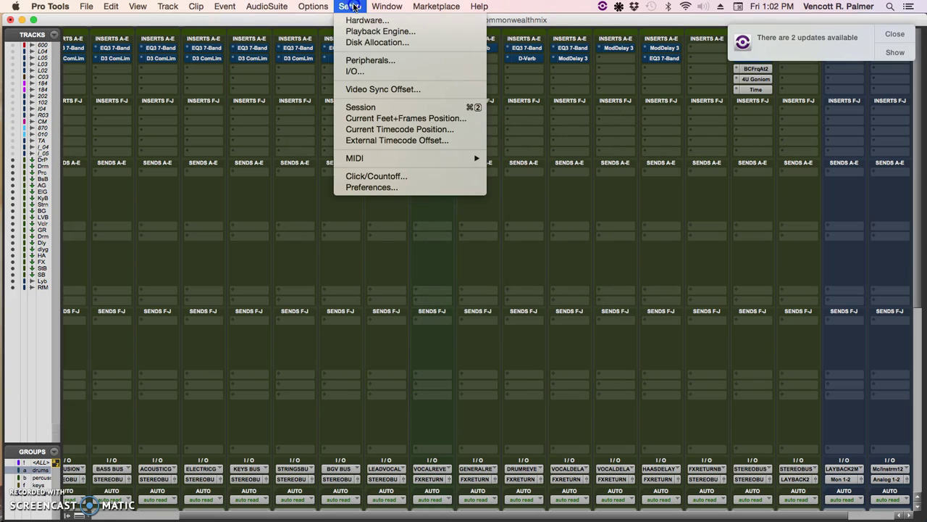
{"action": "left_click", "coordinate": [373, 42]}
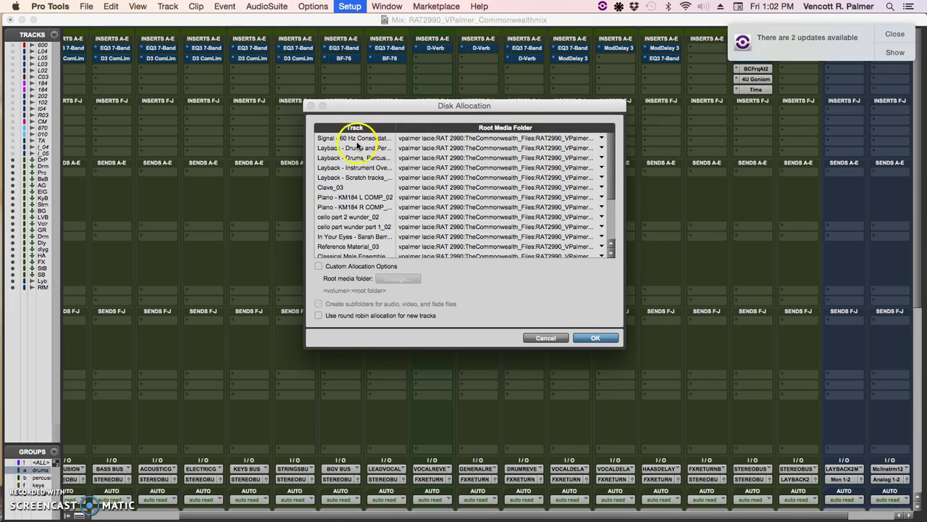
{"action": "scroll", "coordinate": [350, 139], "scroll_direction": "down", "scroll_amount": 5}
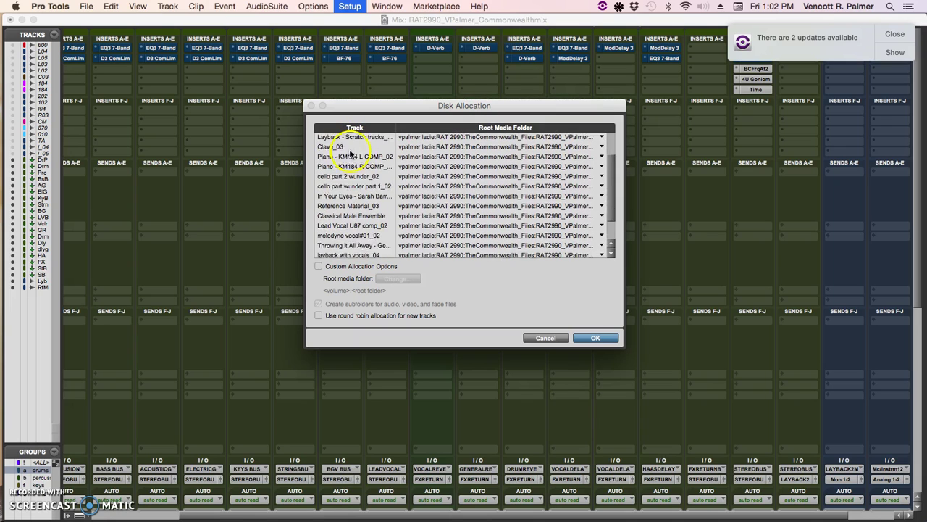
{"action": "scroll", "coordinate": [416, 172], "scroll_direction": "up", "scroll_amount": 5}
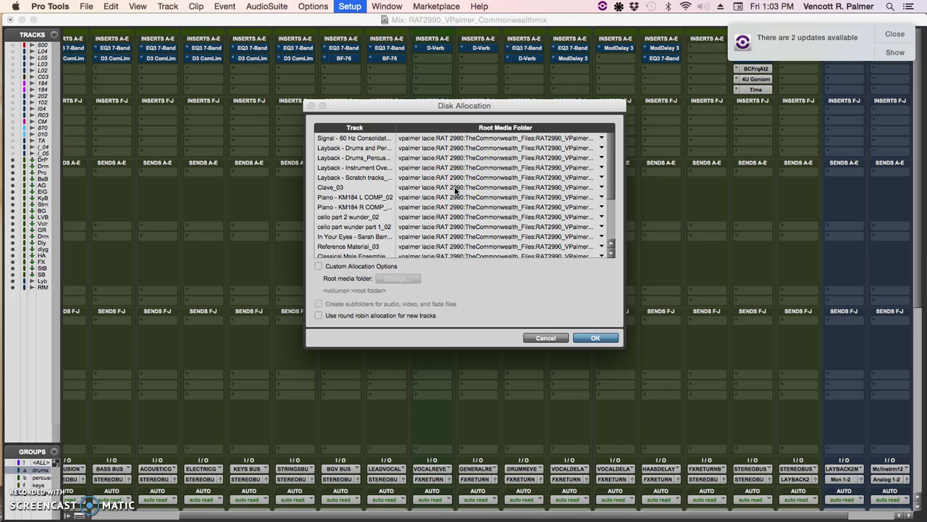
{"action": "left_click", "coordinate": [411, 189]}
{"action": "scroll", "coordinate": [389, 187], "scroll_direction": "down", "scroll_amount": 5}
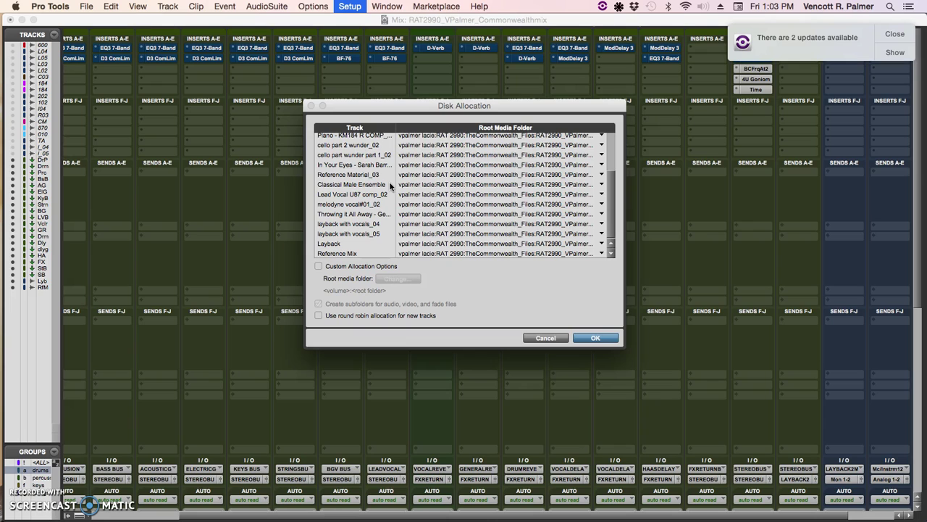
{"action": "scroll", "coordinate": [390, 187], "scroll_direction": "up", "scroll_amount": 5}
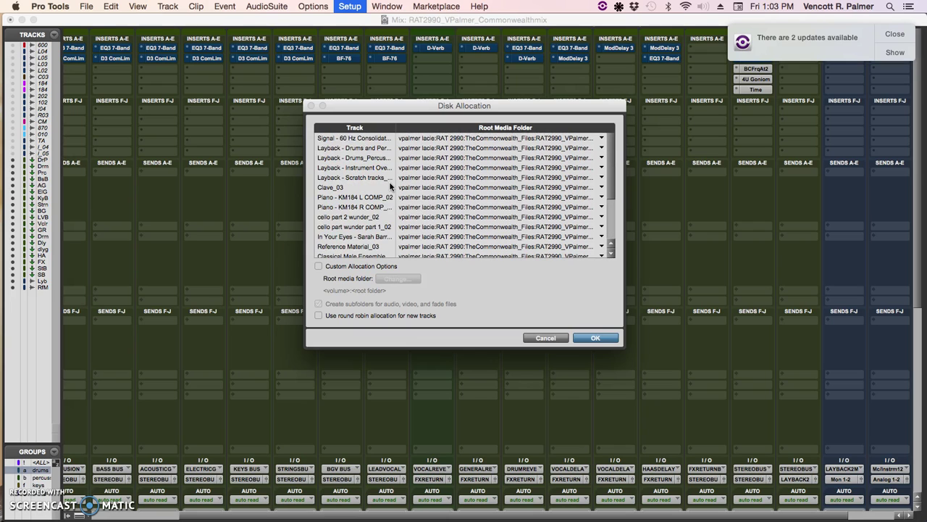
{"action": "scroll", "coordinate": [390, 187], "scroll_direction": "down", "scroll_amount": 5}
{"action": "left_click", "coordinate": [426, 193]}
{"action": "left_click", "coordinate": [594, 338]}
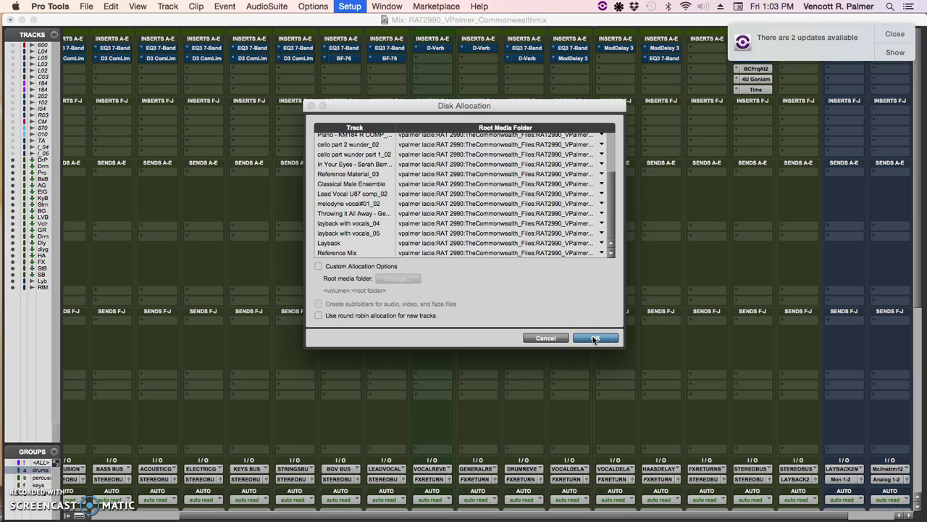
- In I/O Setup, delete all existing output paths and recreate the default outputs for the MOTU 828mk2
{"action": "left_click", "coordinate": [349, 6]}
{"action": "left_click", "coordinate": [367, 71]}
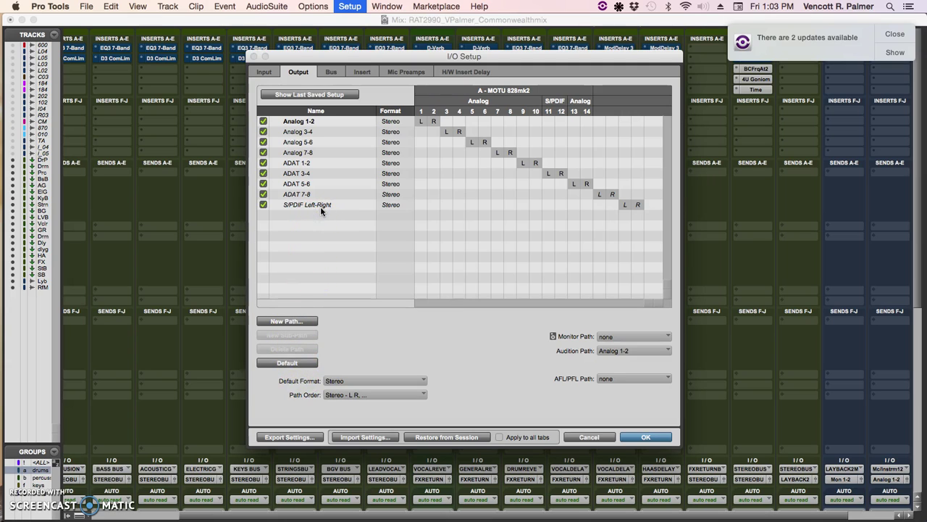
{"action": "key", "text": "super+a"}
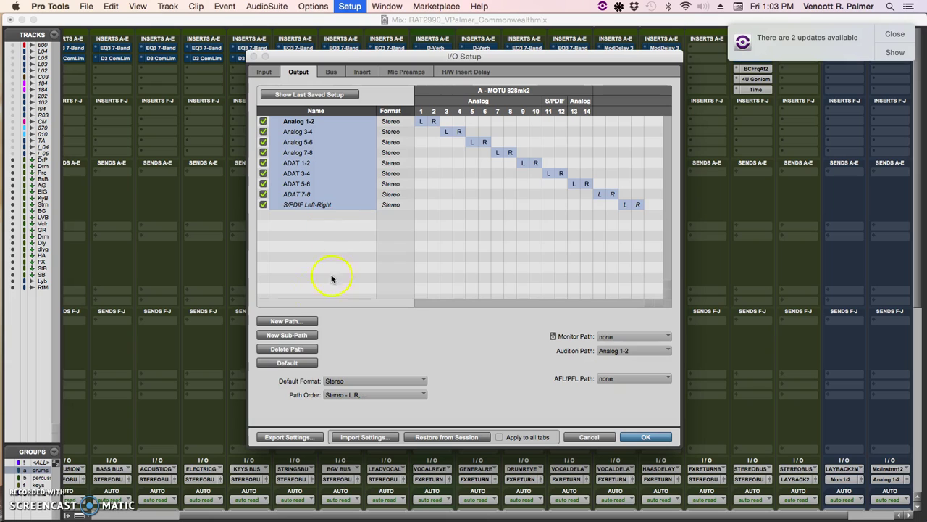
{"action": "left_click", "coordinate": [285, 350]}
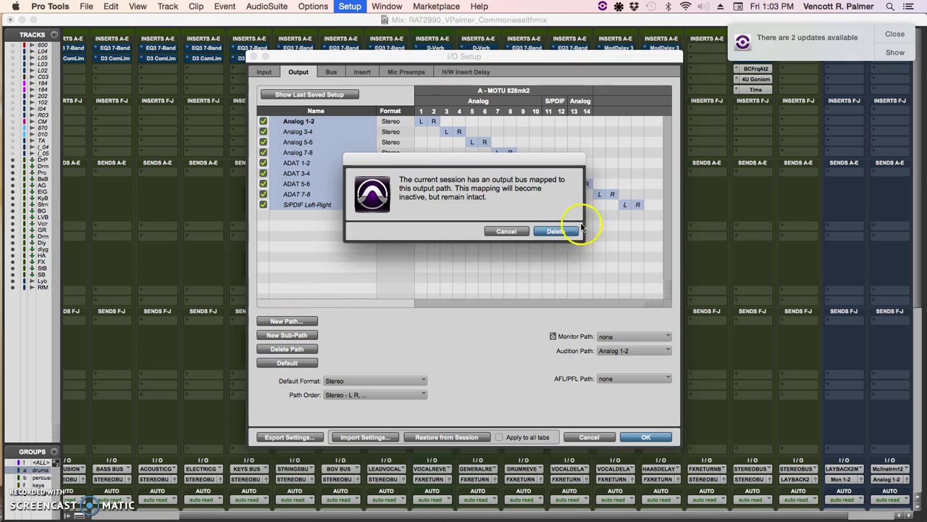
{"action": "left_click", "coordinate": [556, 231]}
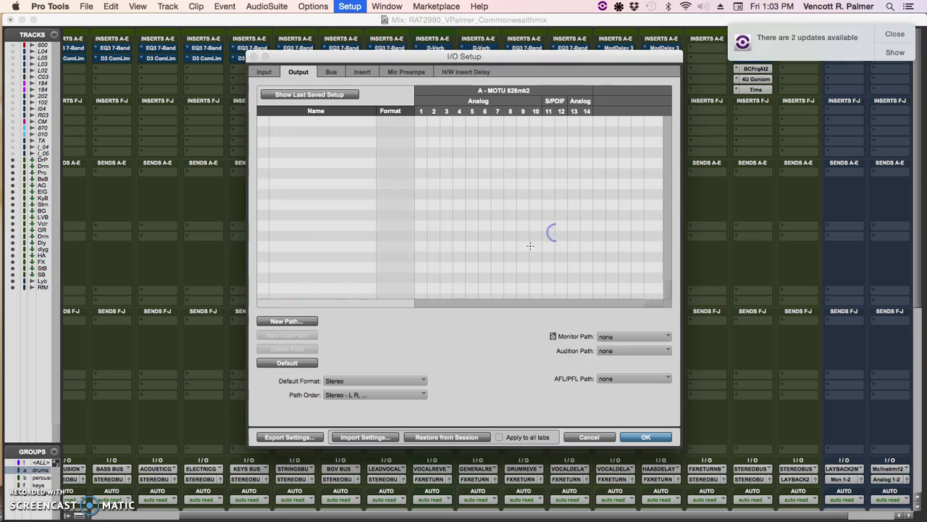
{"action": "left_click", "coordinate": [284, 363]}
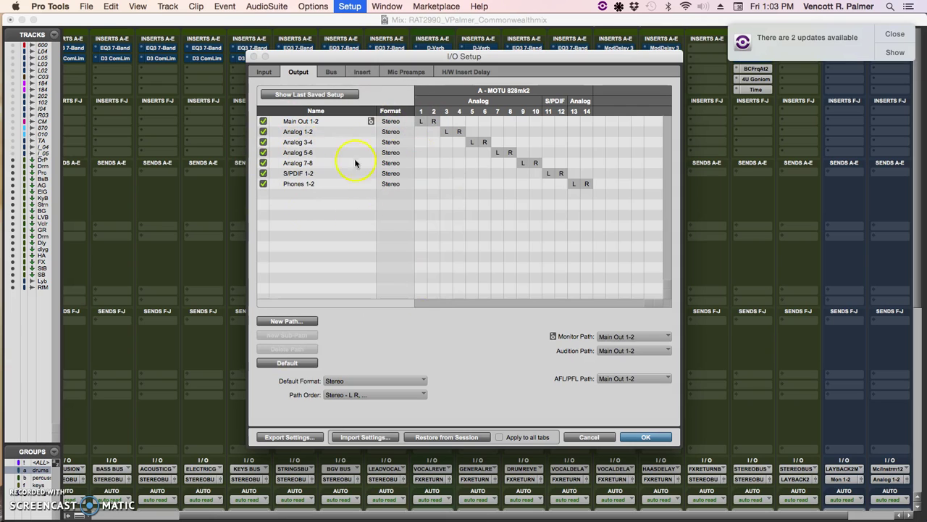
- Delete all existing input paths in I/O Setup, including those used by the session
{"action": "left_click", "coordinate": [264, 74]}
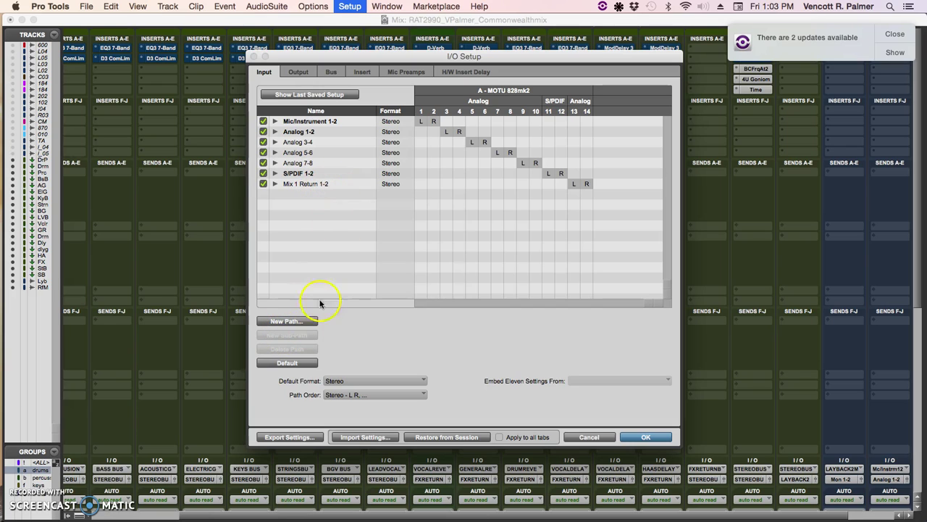
{"action": "key", "text": "super+a"}
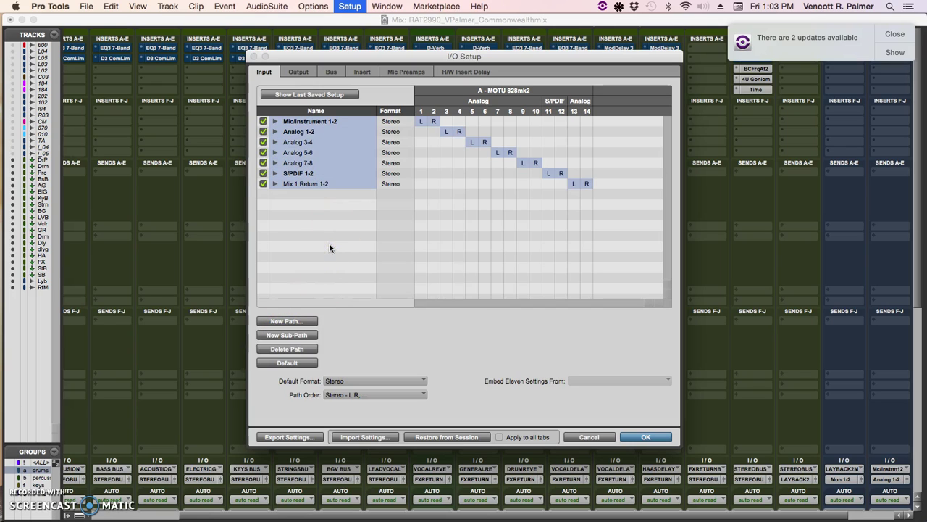
{"action": "left_click", "coordinate": [287, 348]}
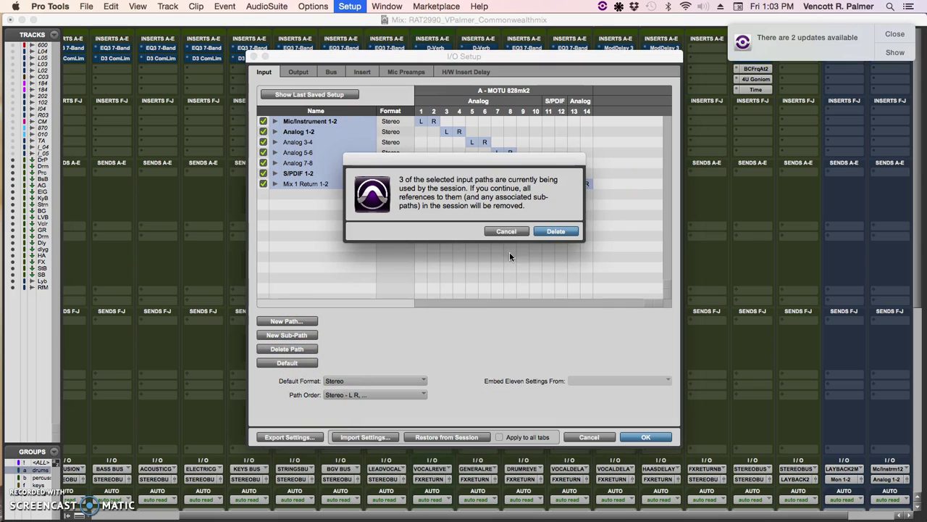
{"action": "left_click", "coordinate": [555, 232]}
- Create one new mono input path named Input with default channel assignments
{"action": "left_click", "coordinate": [287, 321]}
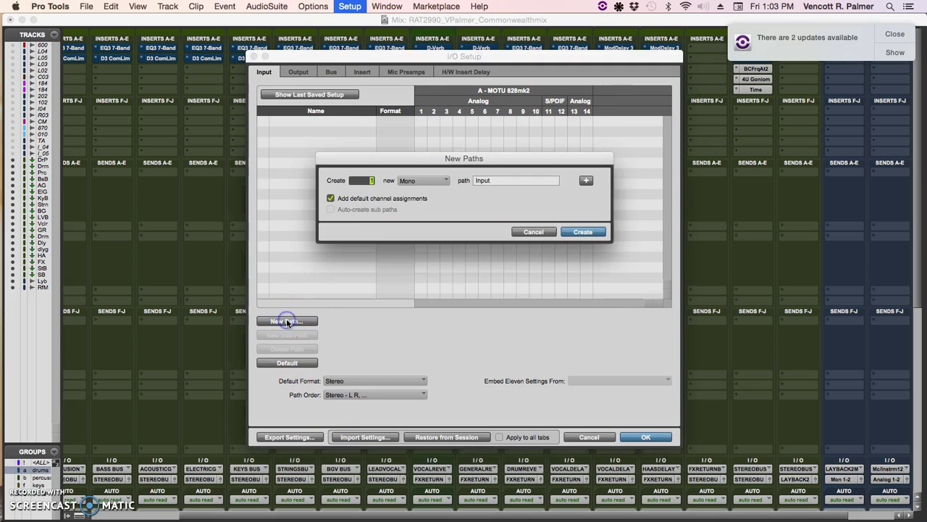
{"action": "left_click", "coordinate": [534, 232]}
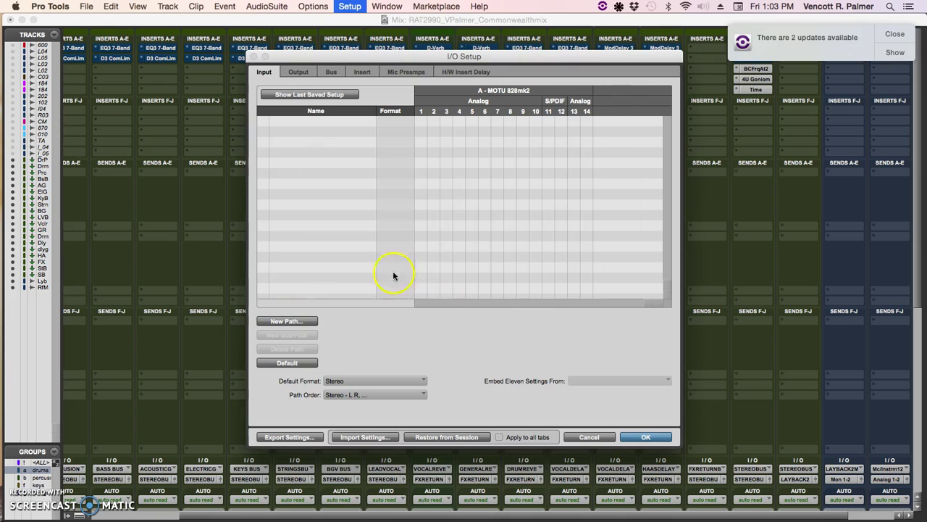
{"action": "left_click", "coordinate": [287, 321]}
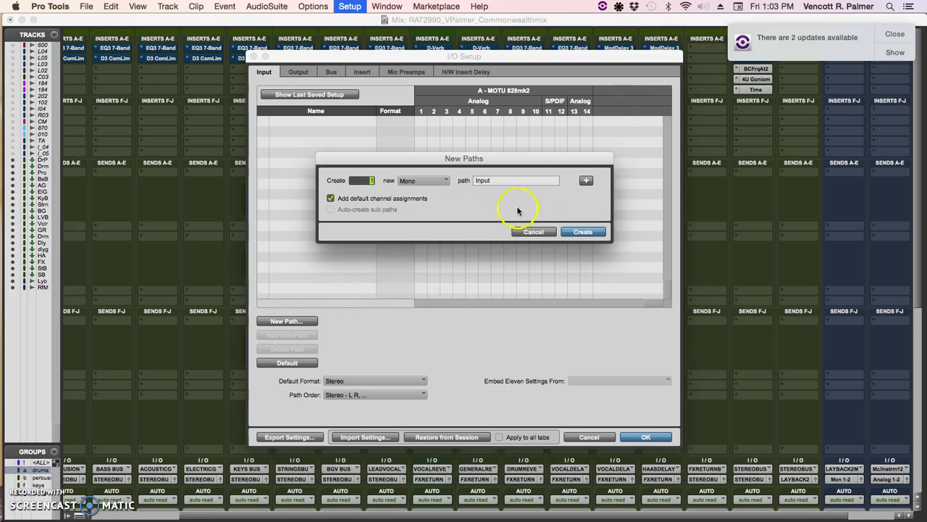
{"action": "left_click", "coordinate": [578, 230]}
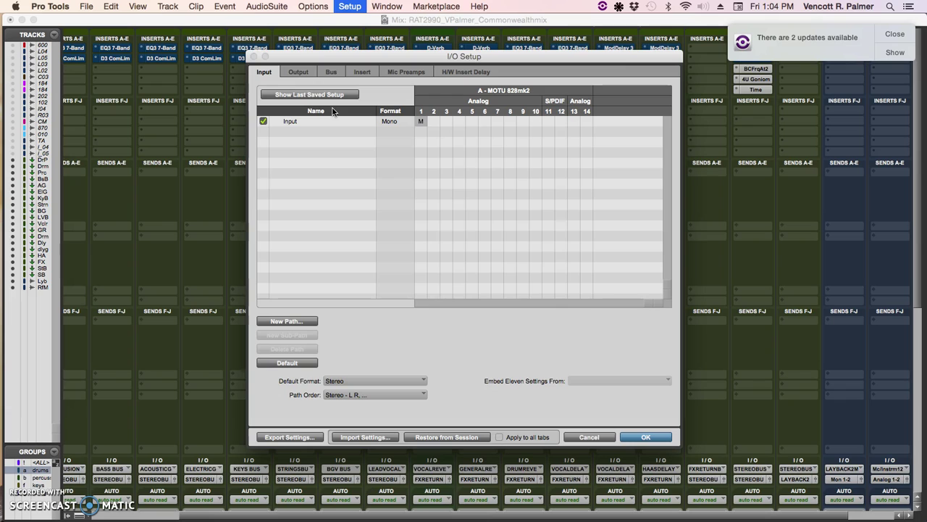
- Review the output and bus paths, including the Default Output Bus choices
{"action": "left_click", "coordinate": [301, 73]}
{"action": "left_click", "coordinate": [332, 71]}
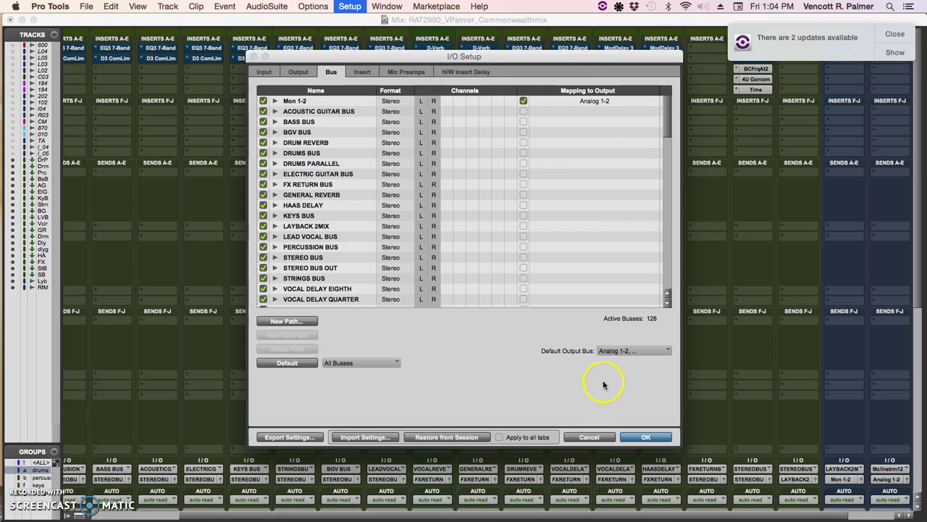
{"action": "left_click", "coordinate": [663, 351]}
{"action": "left_click", "coordinate": [620, 385]}
- Start importing I/O settings and browse the LaCie drive through RAT 2990 and TheCommonwealth_Files to the RAT2311 mix template folder
{"action": "left_click", "coordinate": [356, 437]}
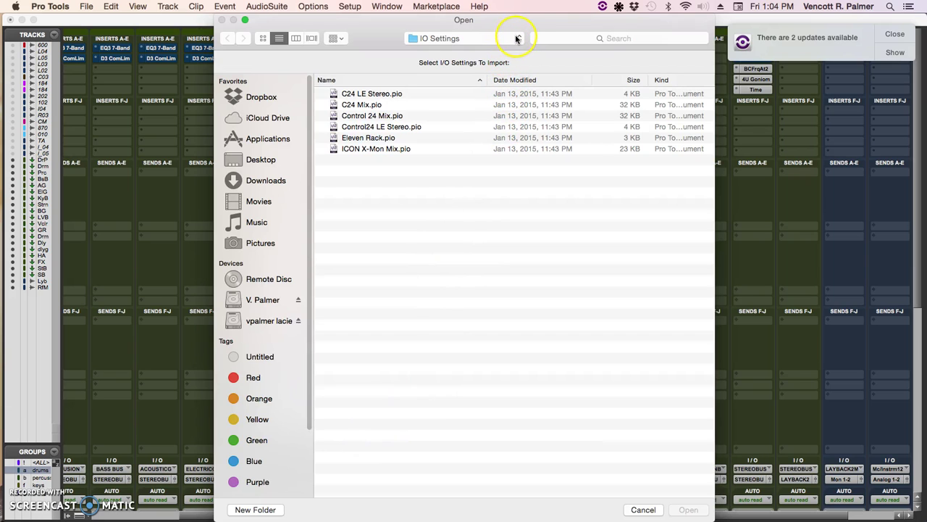
{"action": "left_click", "coordinate": [517, 39]}
{"action": "left_click", "coordinate": [279, 319]}
{"action": "left_click", "coordinate": [267, 321]}
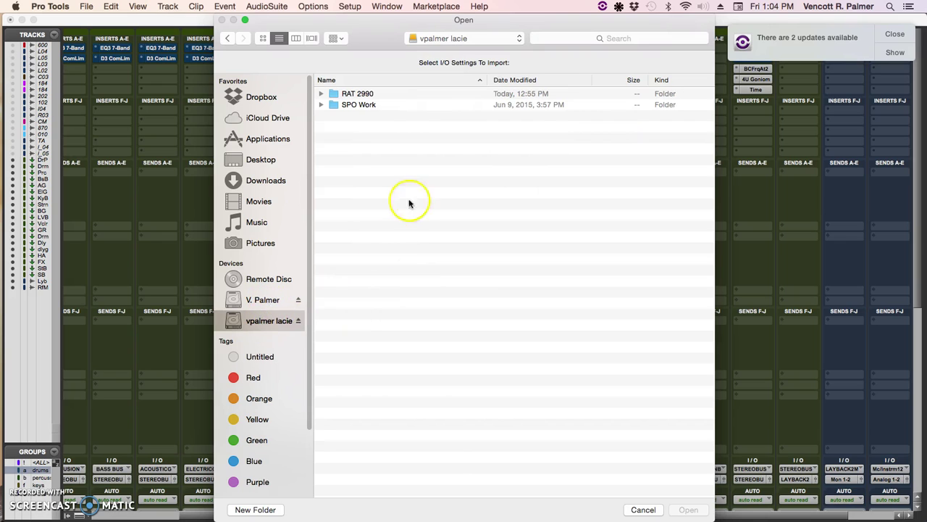
{"action": "left_click", "coordinate": [363, 98]}
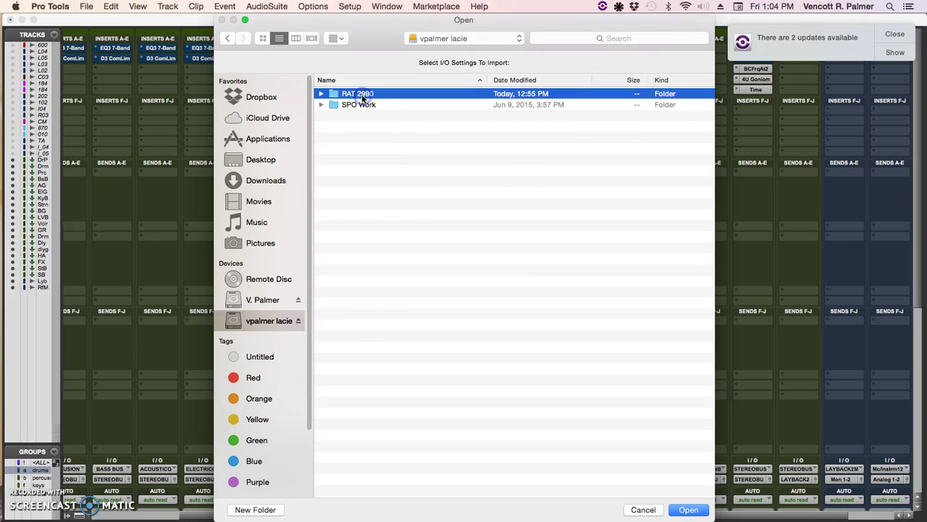
{"action": "double_click", "coordinate": [375, 95]}
{"action": "double_click", "coordinate": [396, 96]}
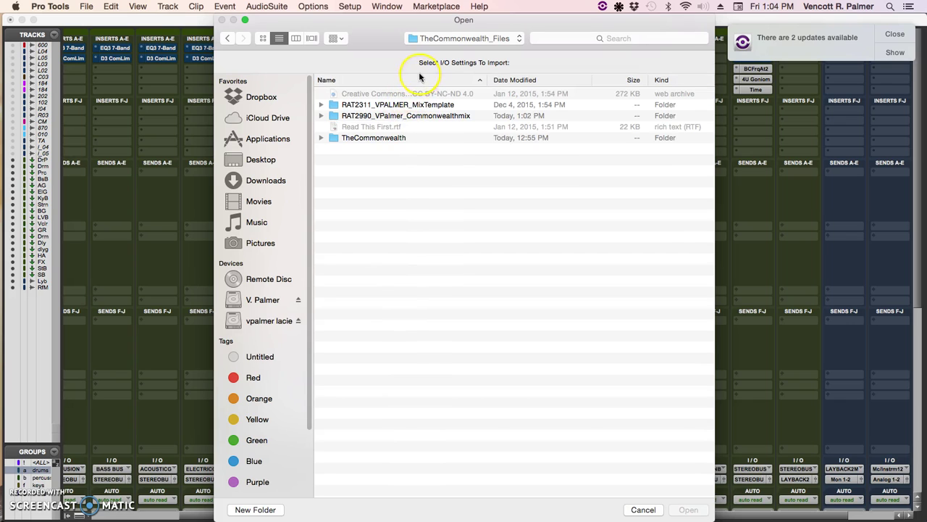
{"action": "double_click", "coordinate": [381, 106]}
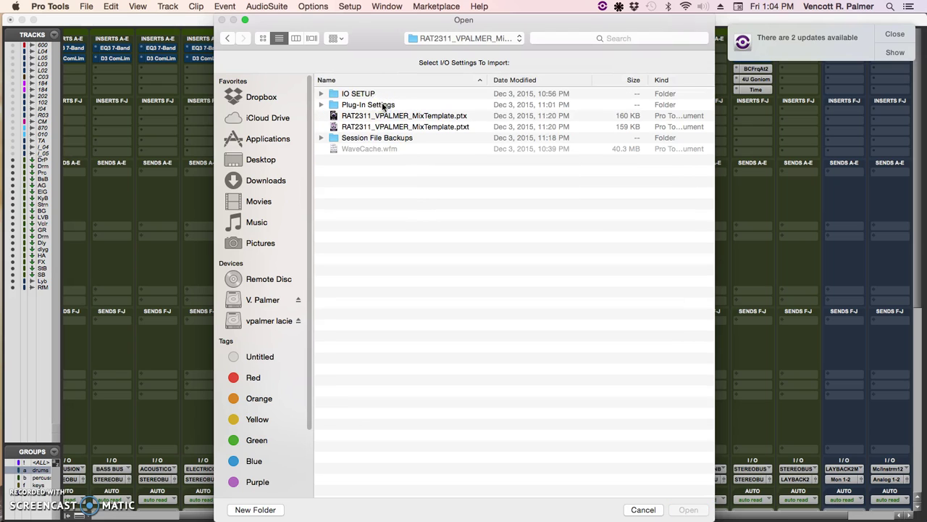
- Import the MIX IO .pio file from the IO SETUP folder without deleting unused busses
{"action": "left_click", "coordinate": [364, 93]}
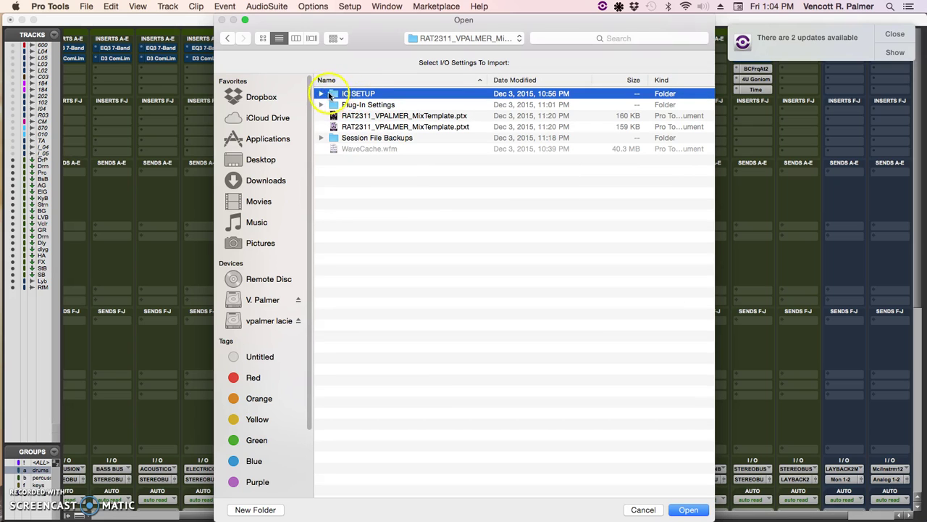
{"action": "double_click", "coordinate": [335, 95]}
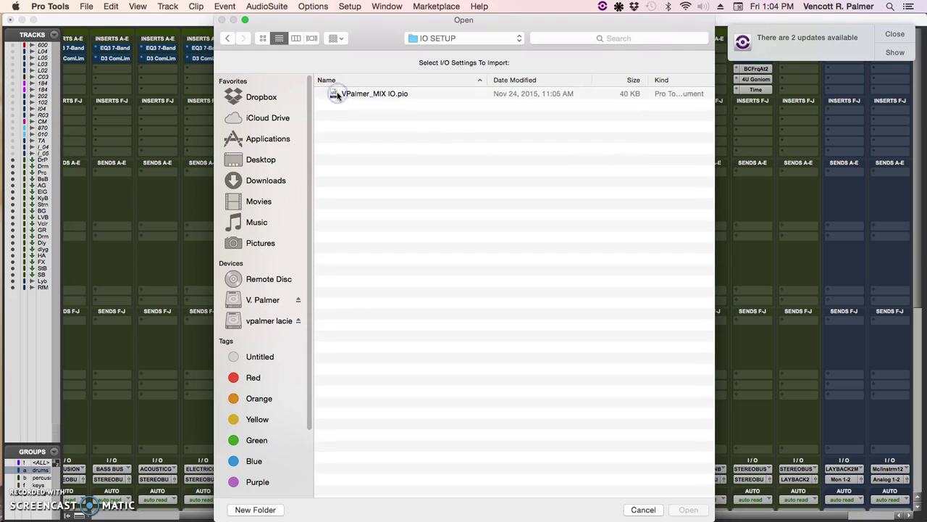
{"action": "left_click", "coordinate": [365, 94]}
{"action": "left_click", "coordinate": [685, 509]}
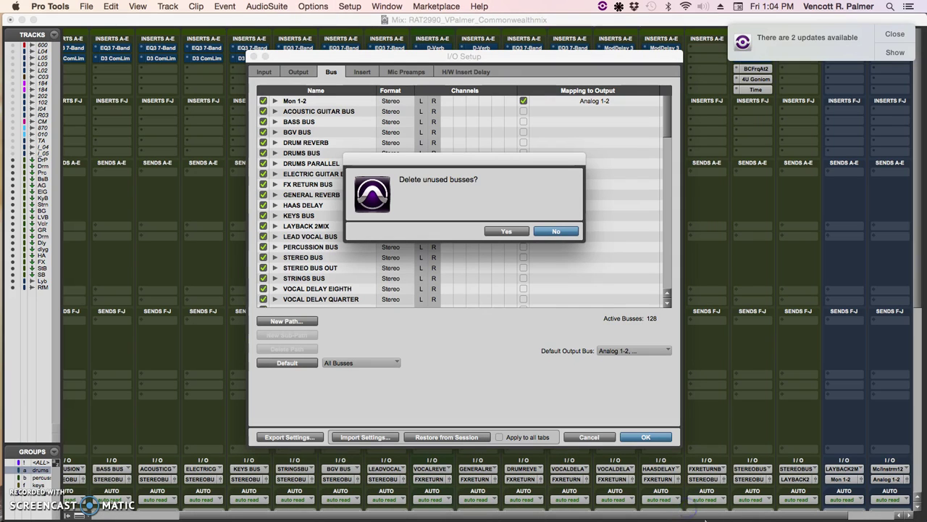
{"action": "left_click", "coordinate": [553, 230]}
- Examine the bus list for active busses, output mappings and inactive entries such as DRUMS PARALLEL (1)
{"action": "scroll", "coordinate": [379, 203], "scroll_direction": "down", "scroll_amount": 15}
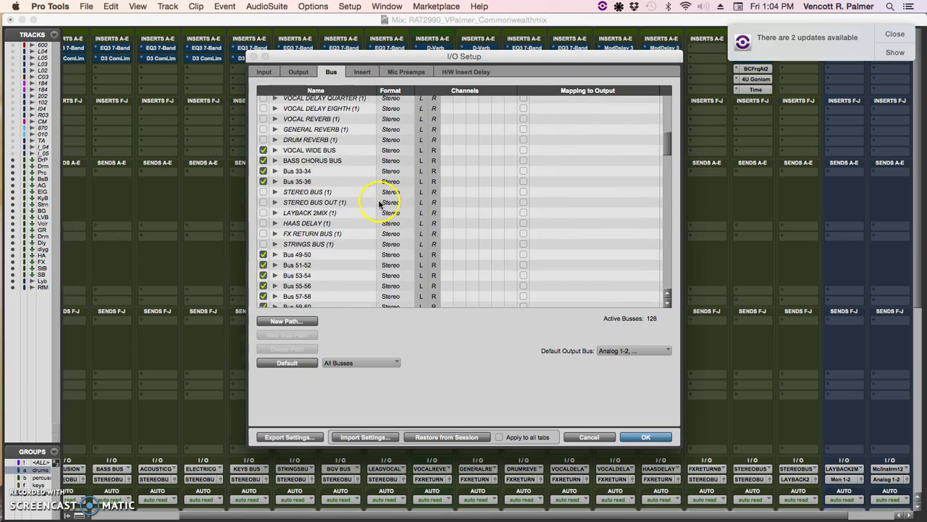
{"action": "scroll", "coordinate": [378, 206], "scroll_direction": "up", "scroll_amount": 10}
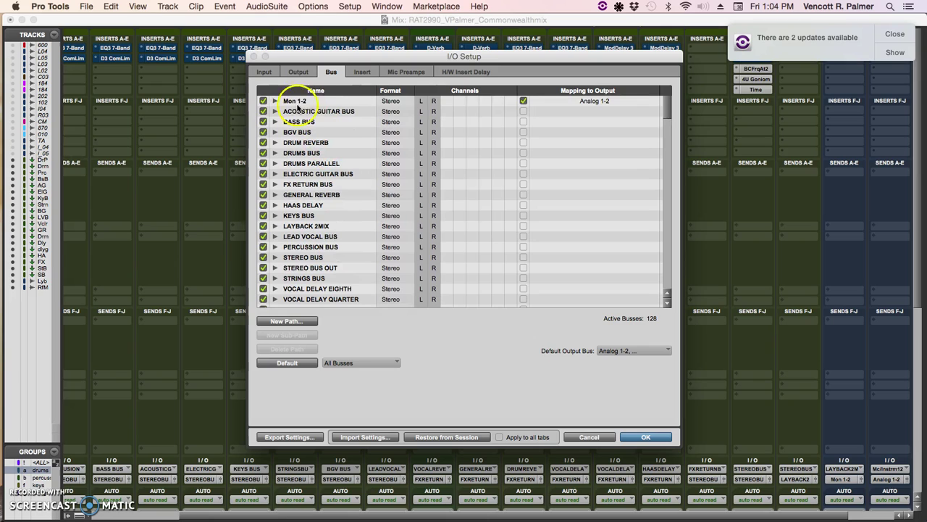
{"action": "left_click_drag", "start_coordinate": [313, 105], "coordinate": [304, 220]}
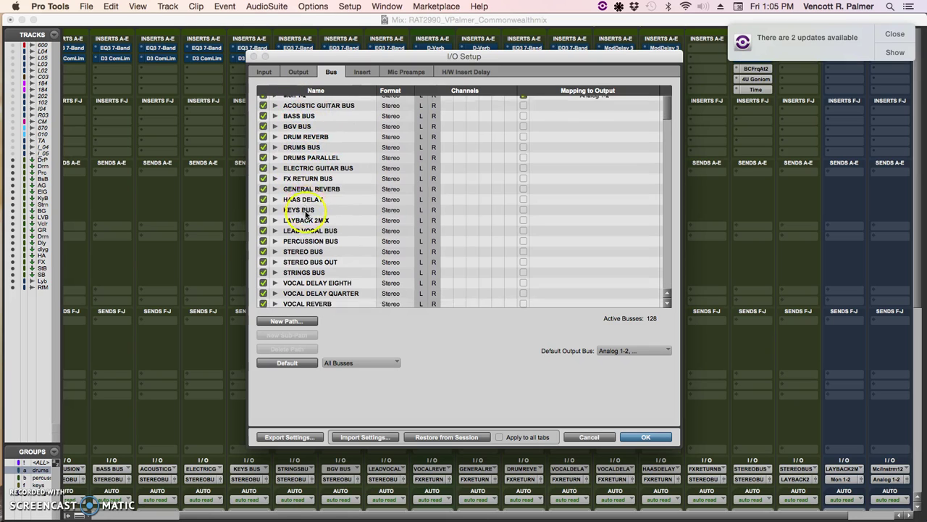
{"action": "scroll", "coordinate": [303, 232], "scroll_direction": "down", "scroll_amount": 3}
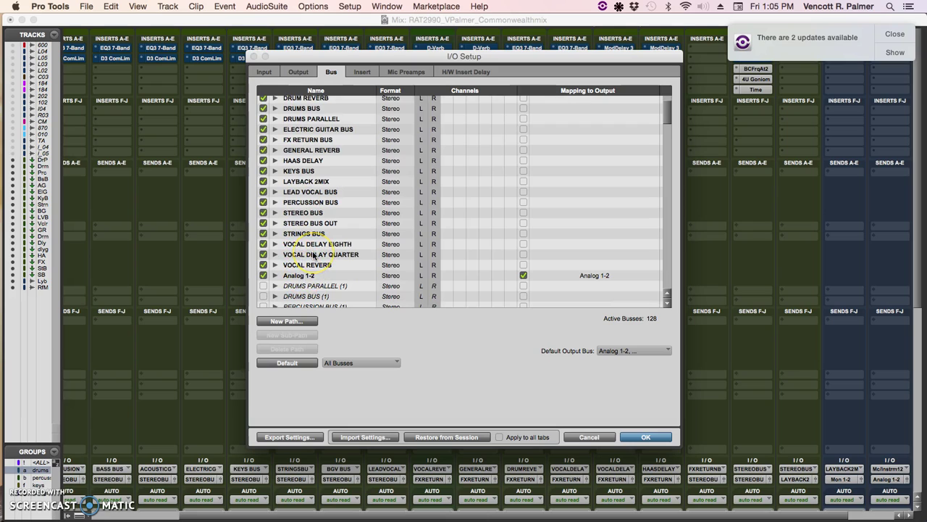
{"action": "scroll", "coordinate": [313, 254], "scroll_direction": "down", "scroll_amount": 2}
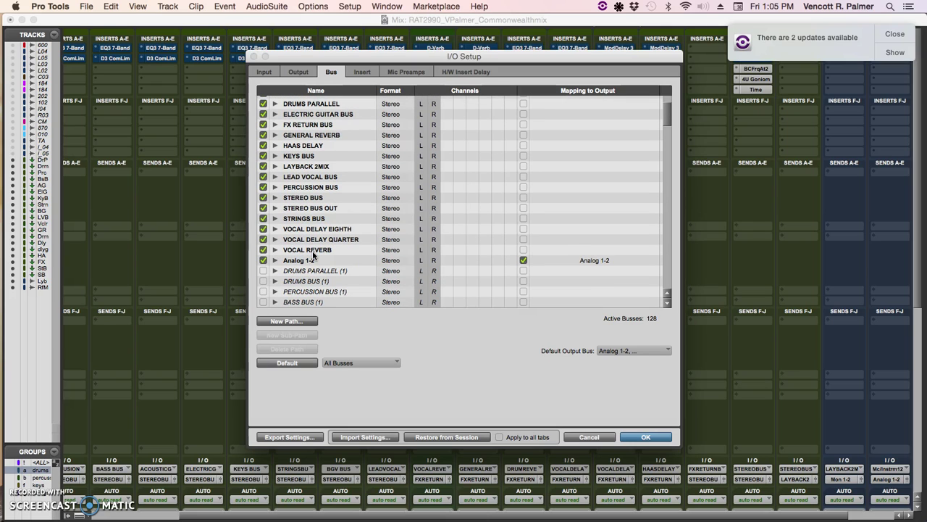
{"action": "scroll", "coordinate": [313, 254], "scroll_direction": "down", "scroll_amount": 2}
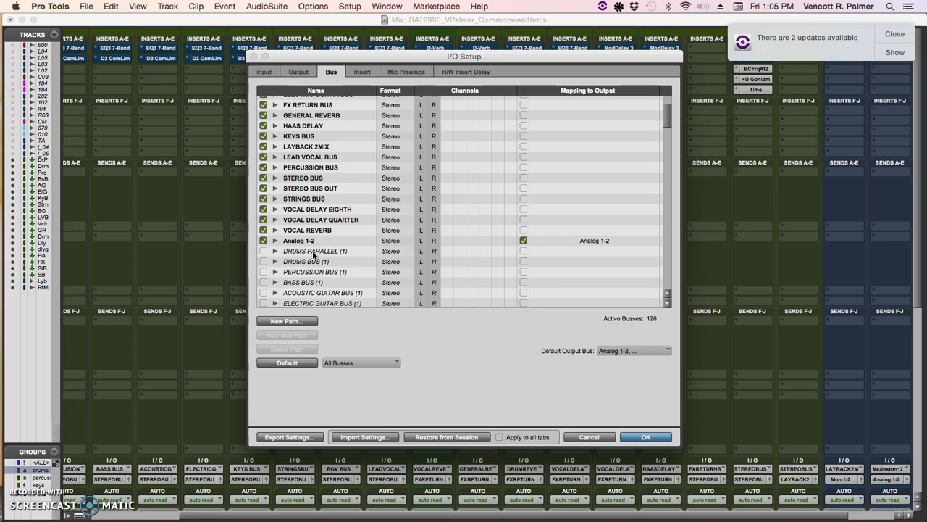
{"action": "left_click", "coordinate": [274, 250]}
{"action": "left_click", "coordinate": [275, 251]}
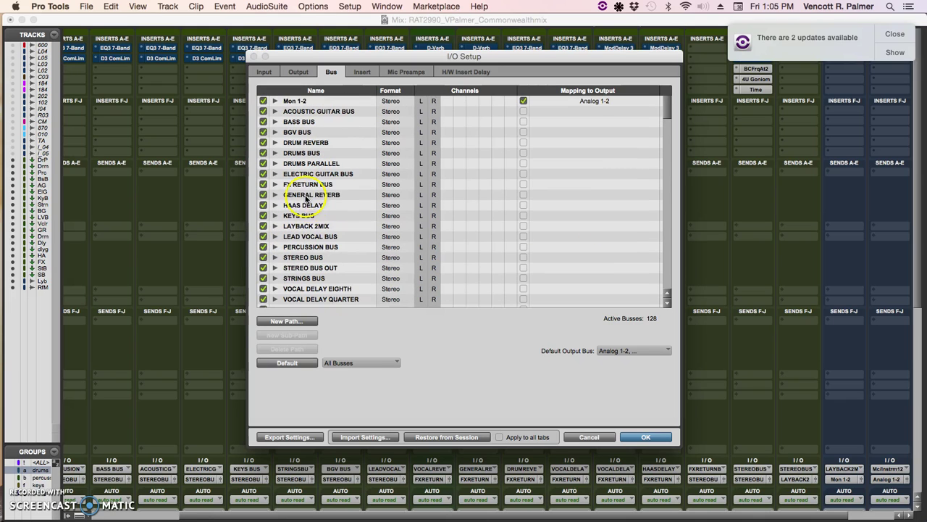
- Accept the I/O Setup changes and check the bus assignments on the mixer's aux tracks
{"action": "left_click", "coordinate": [640, 439]}
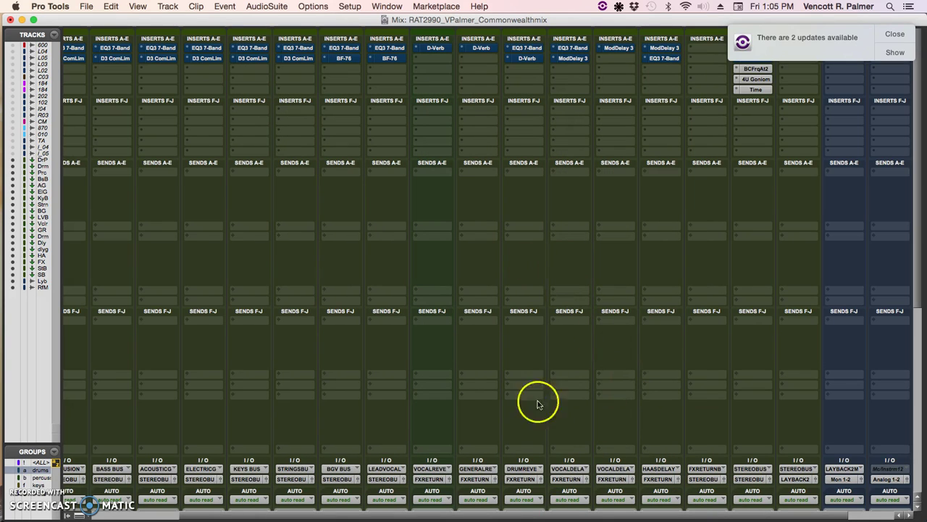
{"action": "left_click_drag", "start_coordinate": [538, 518], "coordinate": [248, 507]}
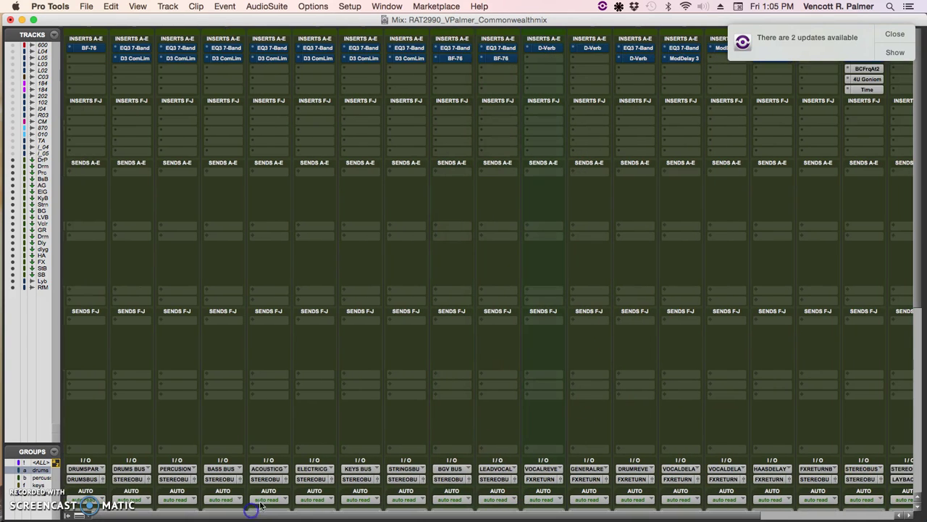
- Start an audio import and browse the LaCie drive through RAT 2990 and TheCommonwealth_Files to the TheCommonwealth folder
{"action": "left_click", "coordinate": [83, 7]}
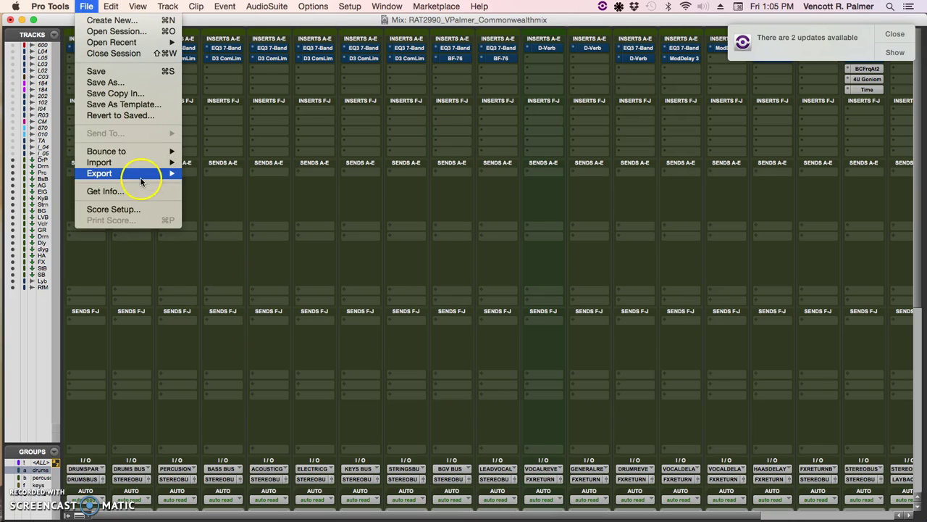
{"action": "mouse_move", "coordinate": [143, 166]}
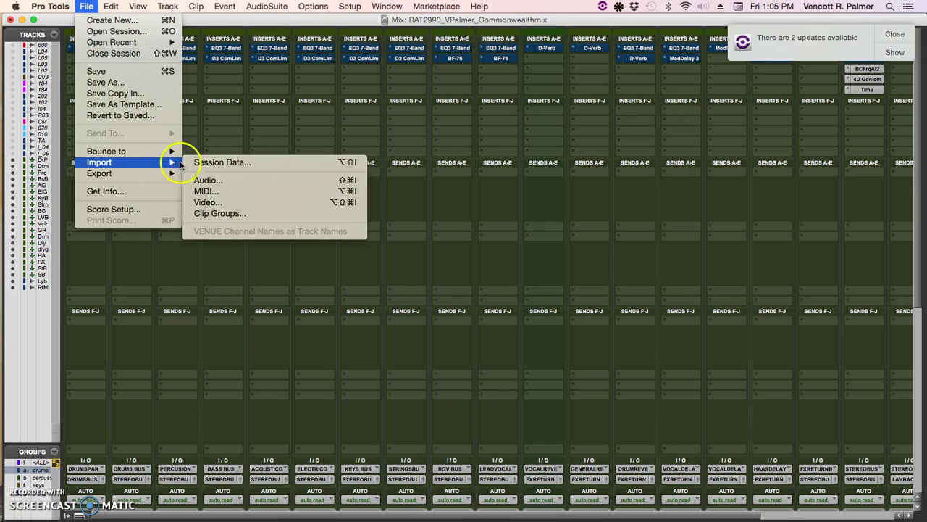
{"action": "left_click", "coordinate": [209, 181]}
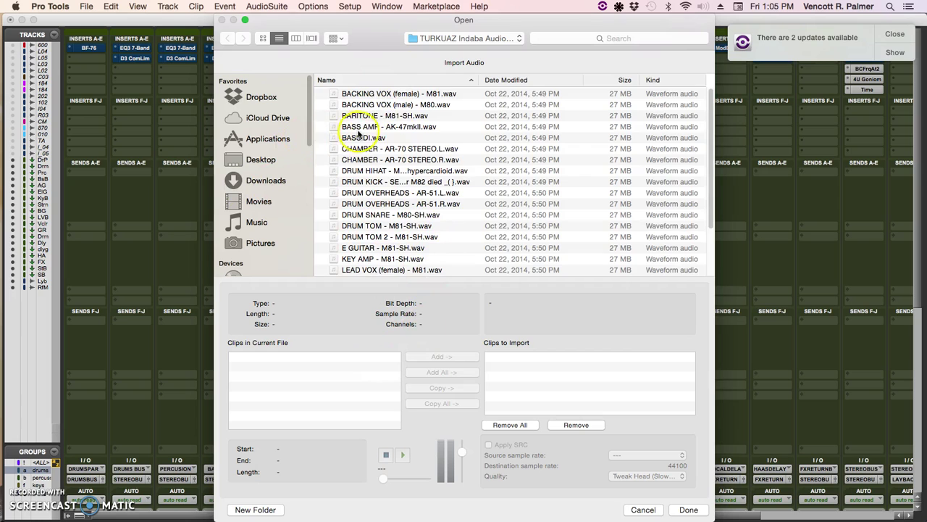
{"action": "scroll", "coordinate": [351, 131], "scroll_direction": "down", "scroll_amount": 3}
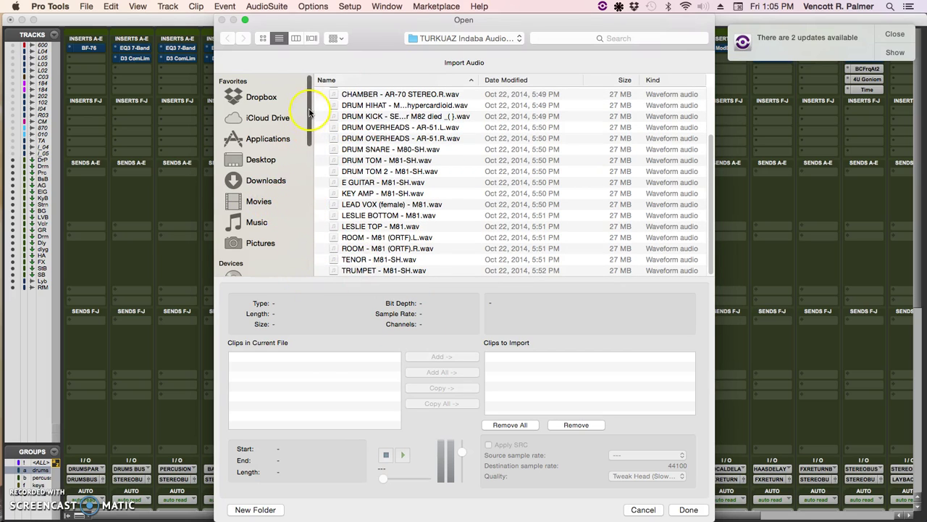
{"action": "scroll", "coordinate": [306, 116], "scroll_direction": "down", "scroll_amount": 5}
{"action": "left_click", "coordinate": [272, 137]}
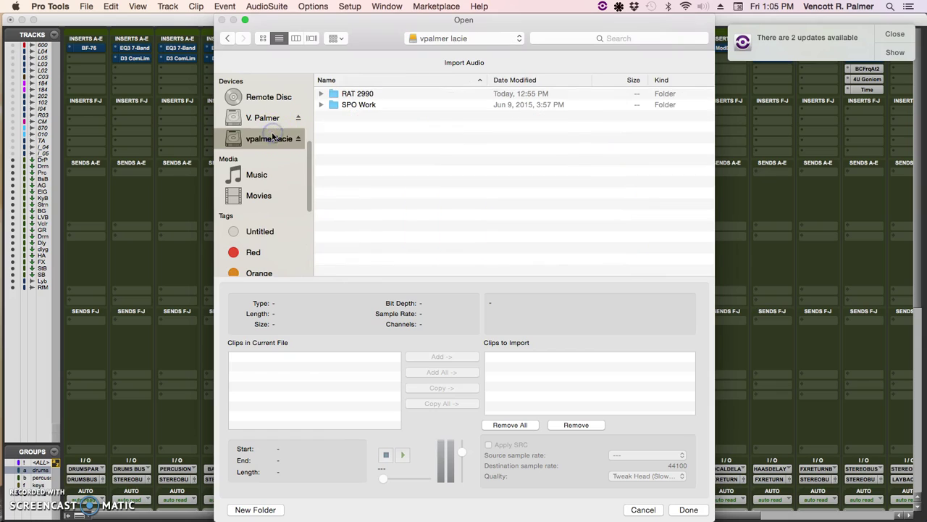
{"action": "double_click", "coordinate": [354, 94]}
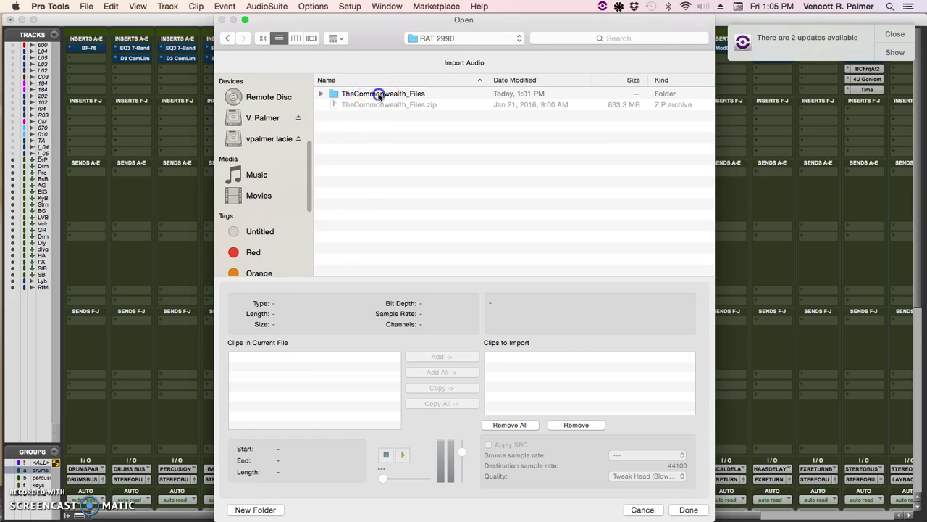
{"action": "double_click", "coordinate": [374, 94]}
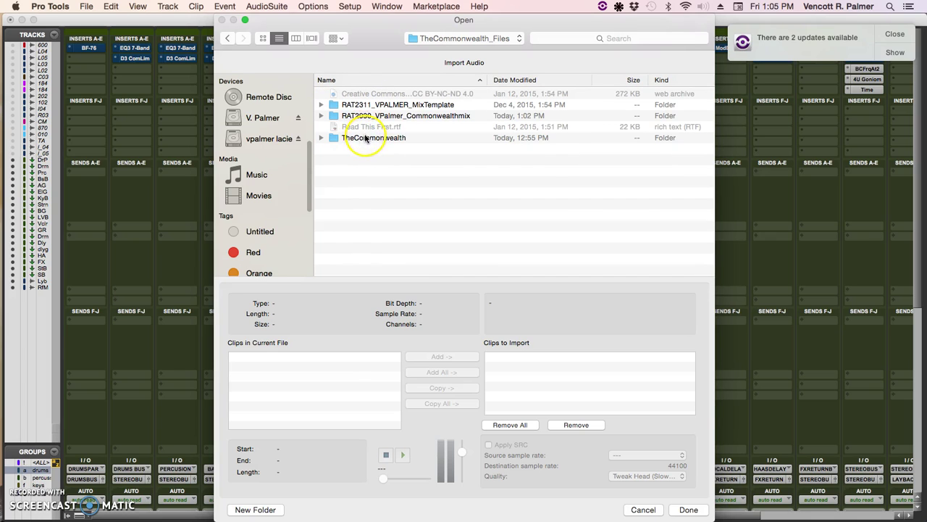
{"action": "double_click", "coordinate": [364, 138]}
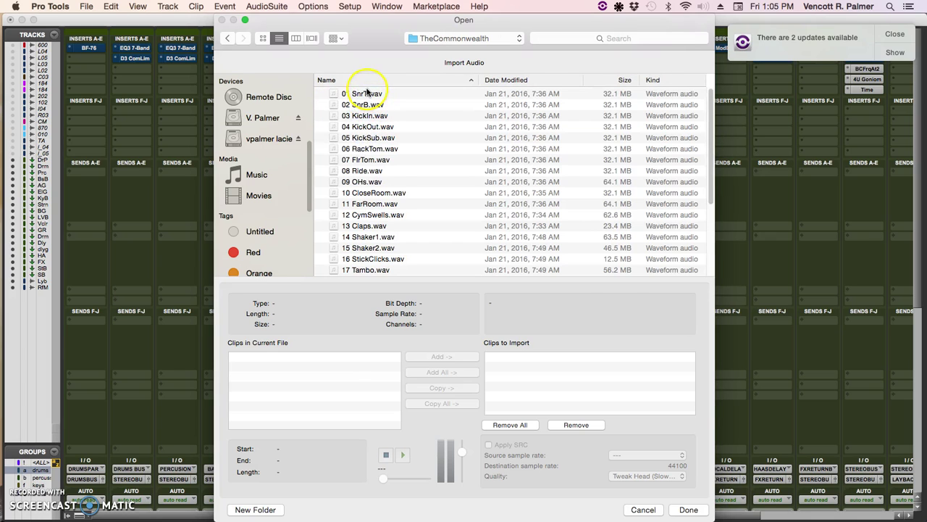
- Select all the audio files from 01 SnrT.wav through 28 BackVox.wav for import
{"action": "left_click", "coordinate": [366, 94]}
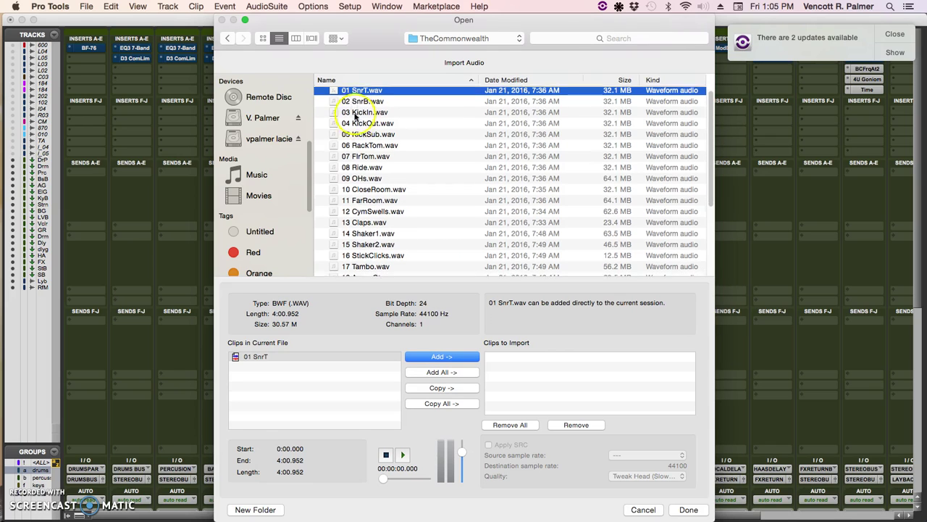
{"action": "scroll", "coordinate": [359, 159], "scroll_direction": "down", "scroll_amount": 5}
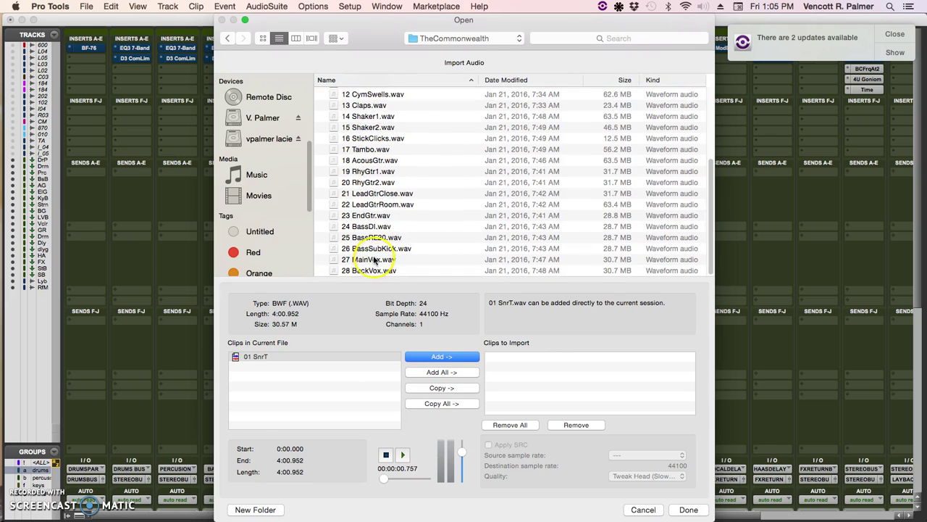
{"action": "scroll", "coordinate": [366, 257], "scroll_direction": "up", "scroll_amount": 5}
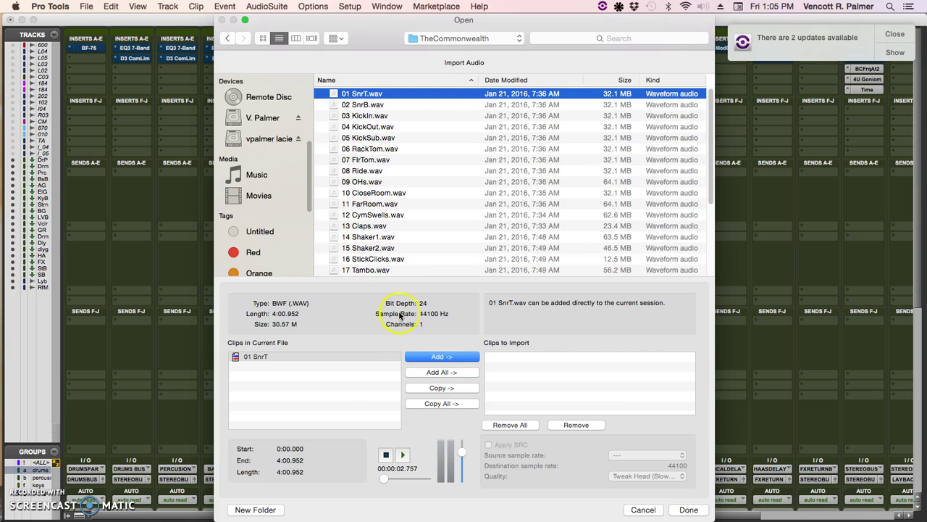
{"action": "scroll", "coordinate": [399, 243], "scroll_direction": "down", "scroll_amount": 5}
{"action": "left_click", "coordinate": [383, 269], "text": "shift"}
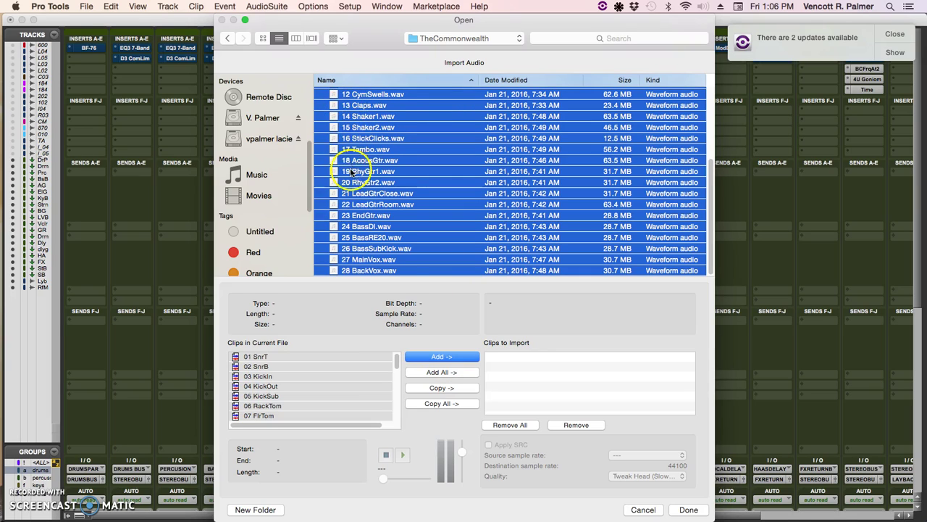
{"action": "left_click", "coordinate": [405, 280]}
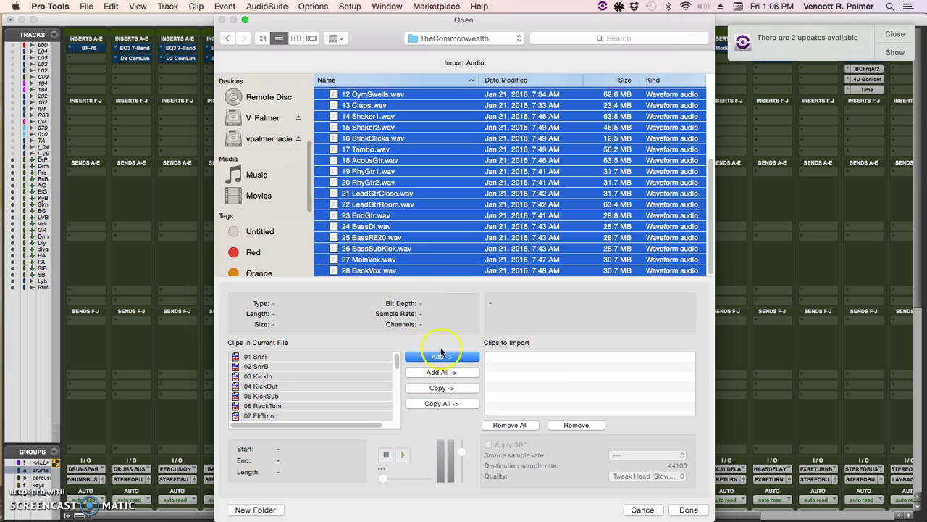
- Add all the selected clips to the import list as copies, check the list through 28 BackVox, and finish the clip selection
{"action": "left_click", "coordinate": [445, 406]}
{"action": "left_click", "coordinate": [442, 406]}
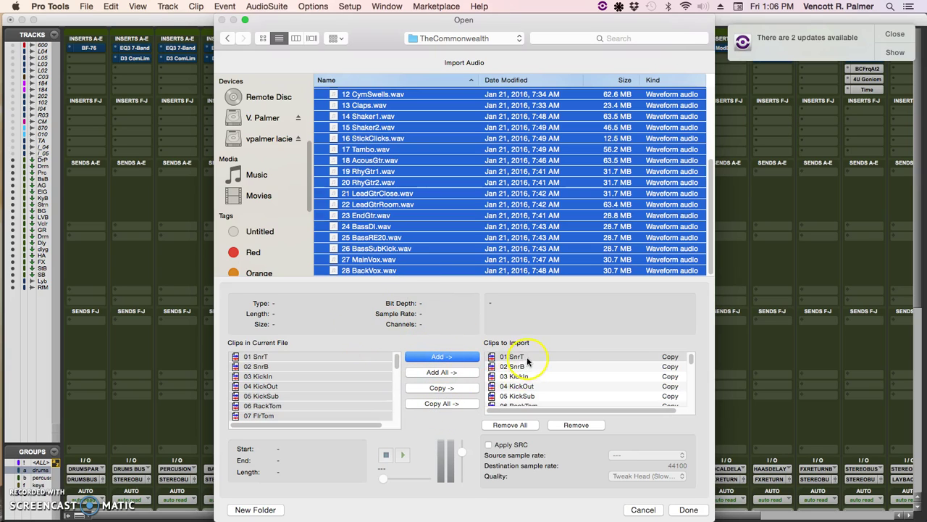
{"action": "scroll", "coordinate": [529, 367], "scroll_direction": "down", "scroll_amount": 4}
{"action": "scroll", "coordinate": [529, 367], "scroll_direction": "down", "scroll_amount": 5}
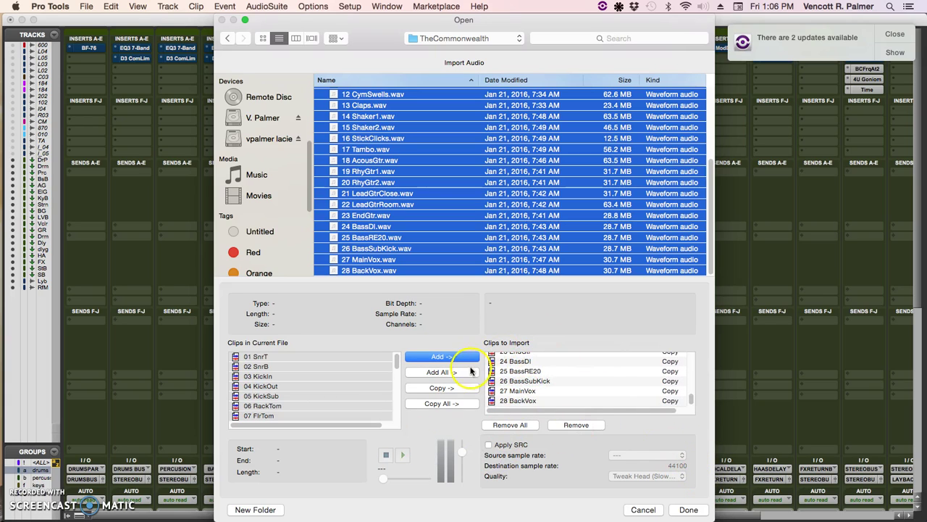
{"action": "left_click", "coordinate": [688, 510]}
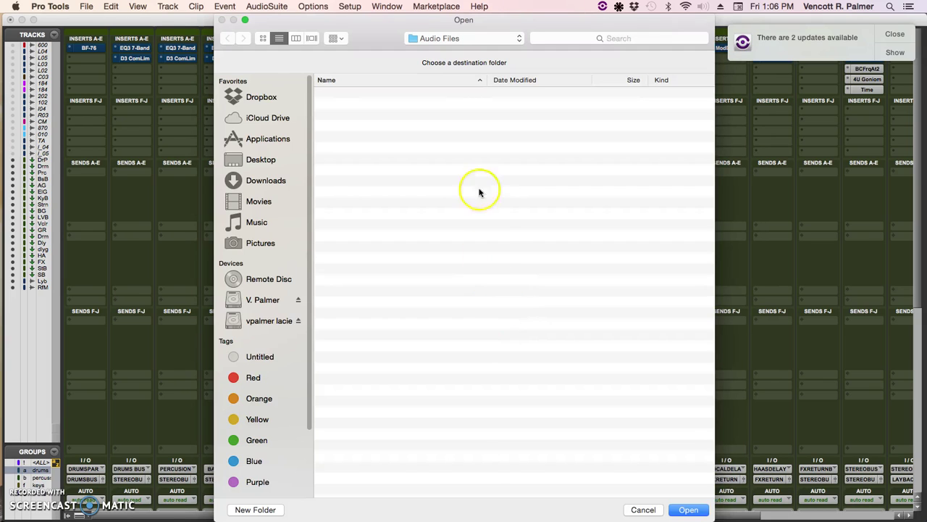
- Set the mix session's Audio Files folder as the copy destination and import the clips to new tracks at Session Start
{"action": "left_click", "coordinate": [519, 37]}
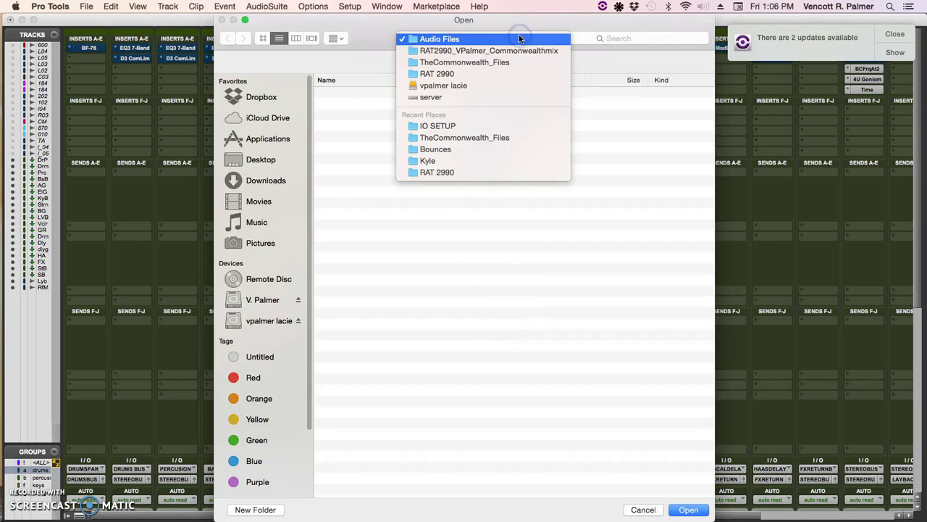
{"action": "left_click", "coordinate": [511, 51]}
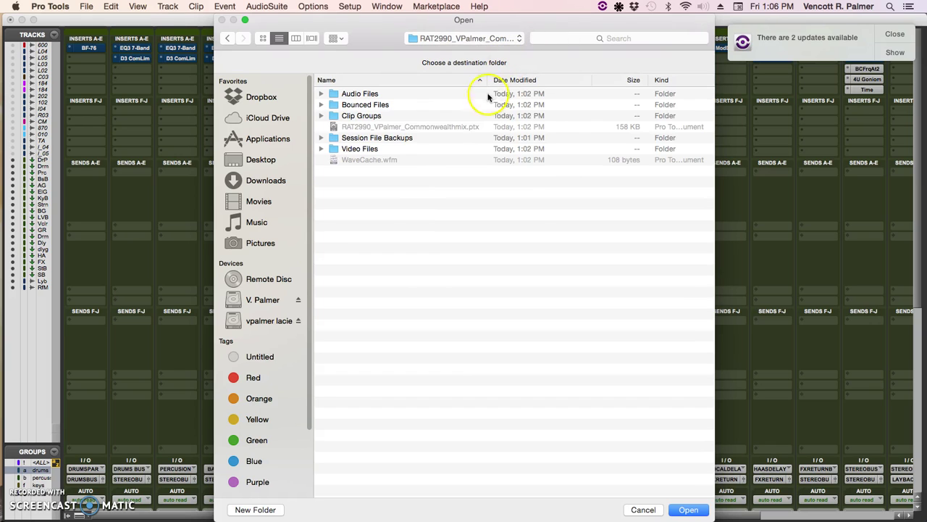
{"action": "double_click", "coordinate": [352, 92]}
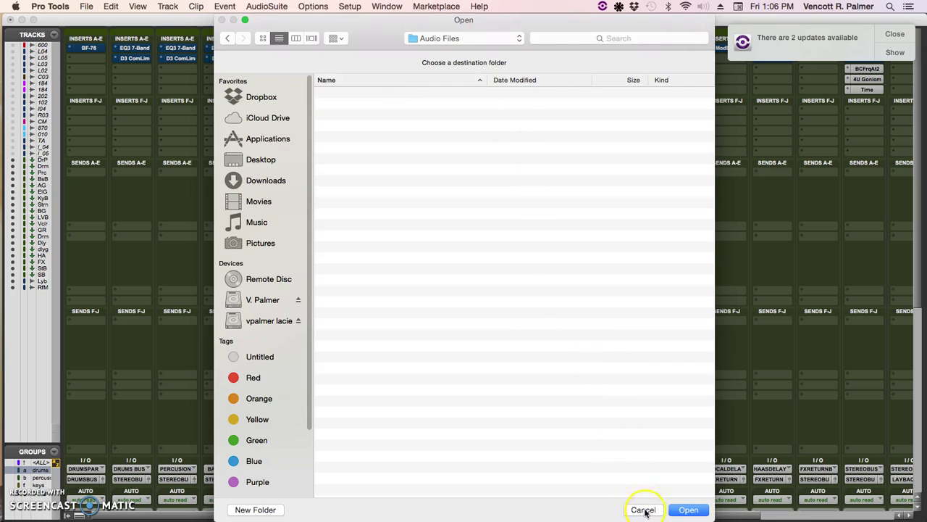
{"action": "left_click", "coordinate": [688, 509]}
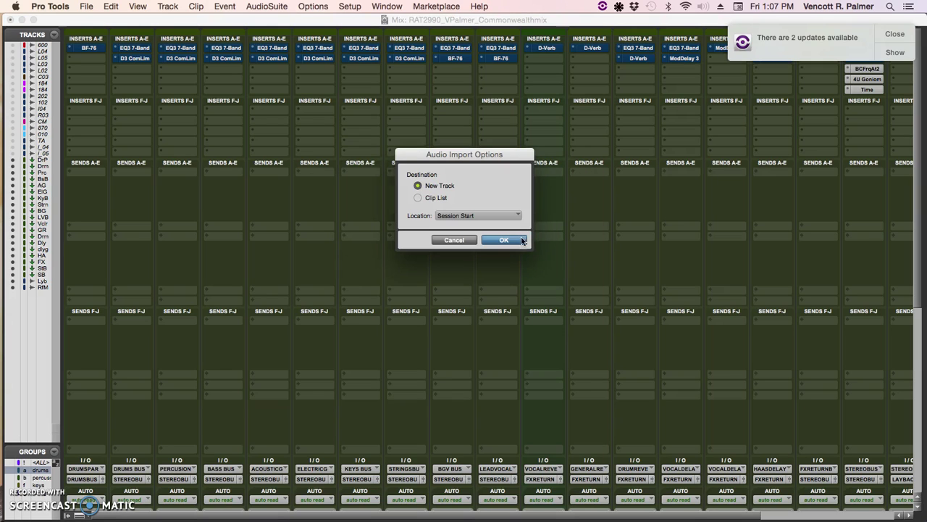
{"action": "left_click", "coordinate": [524, 240]}
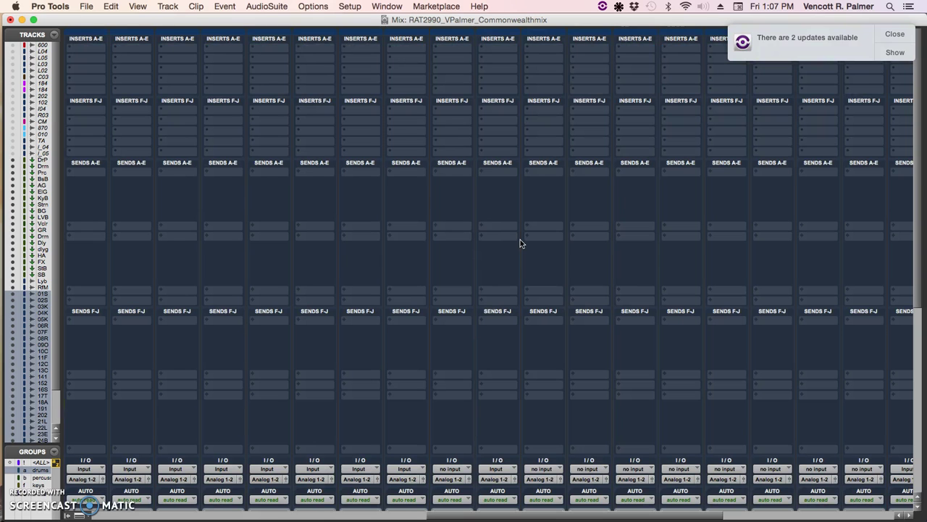
- Switch to the Edit window and examine the imported audio tracks from 01 SnrT to 28 BackVox and the template's bus tracks
{"action": "key", "text": "super+equal"}
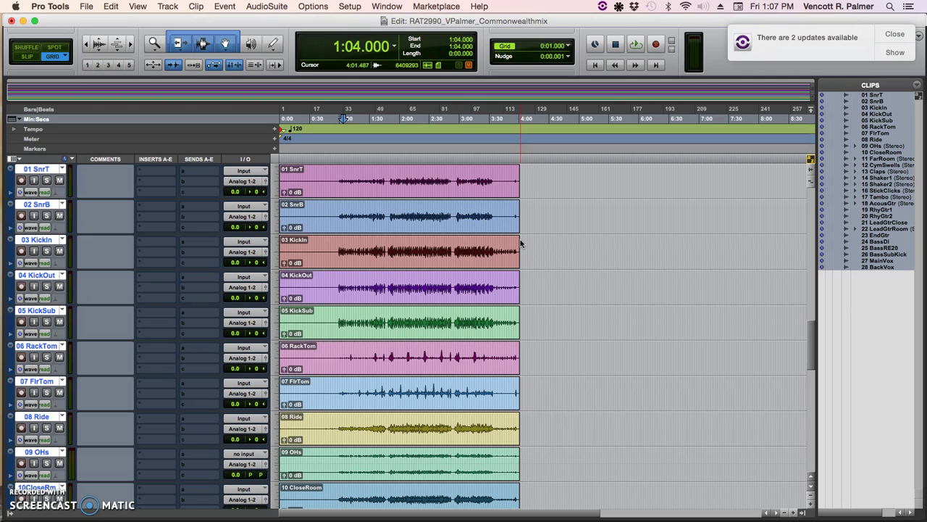
{"action": "scroll", "coordinate": [516, 250], "scroll_direction": "down", "scroll_amount": 15}
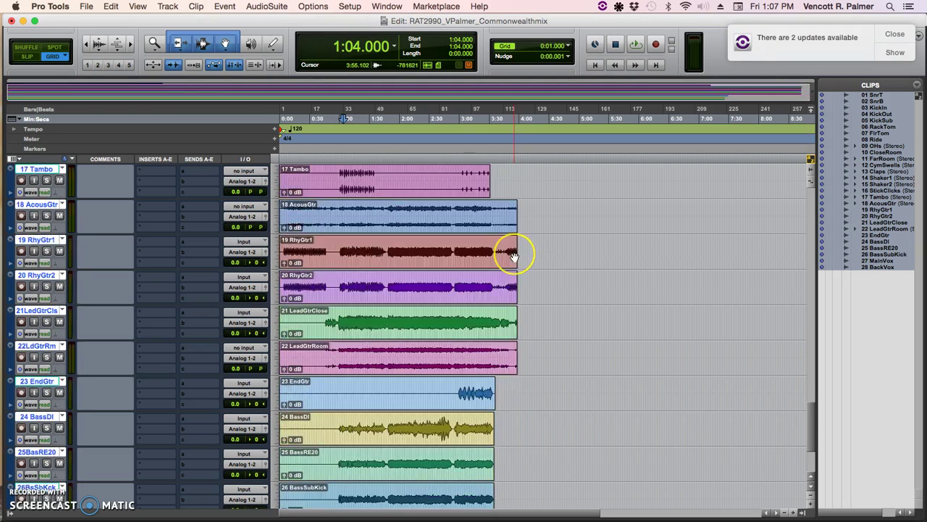
{"action": "scroll", "coordinate": [514, 257], "scroll_direction": "up", "scroll_amount": 15}
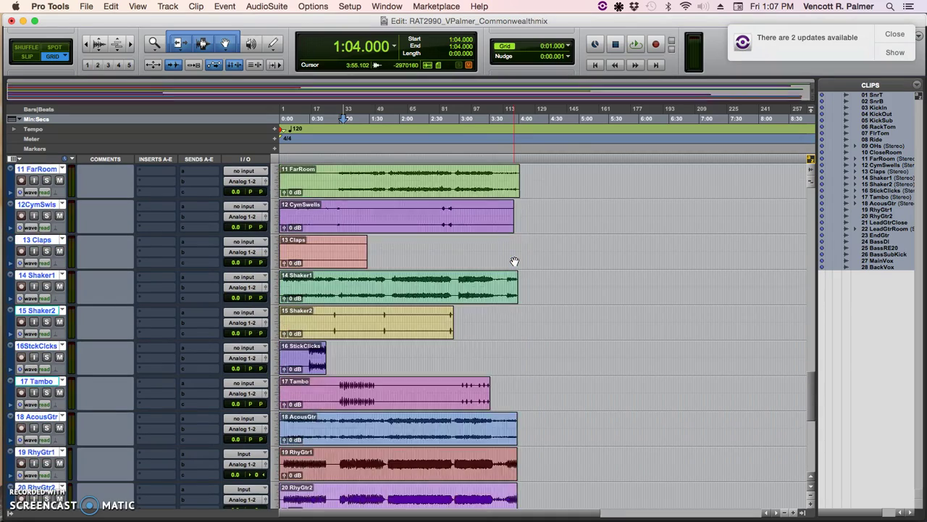
{"action": "scroll", "coordinate": [514, 260], "scroll_direction": "up", "scroll_amount": 8}
{"action": "scroll", "coordinate": [515, 260], "scroll_direction": "down", "scroll_amount": 8}
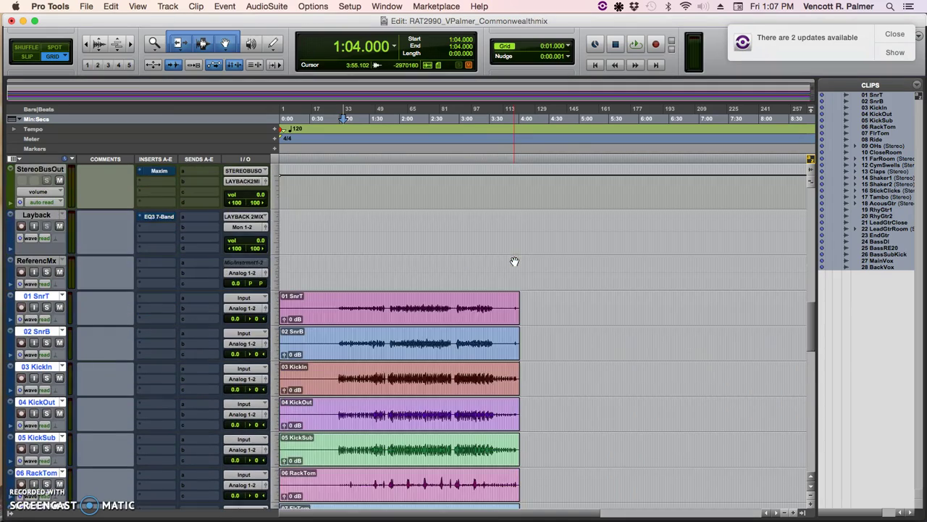
{"action": "scroll", "coordinate": [514, 261], "scroll_direction": "down", "scroll_amount": 15}
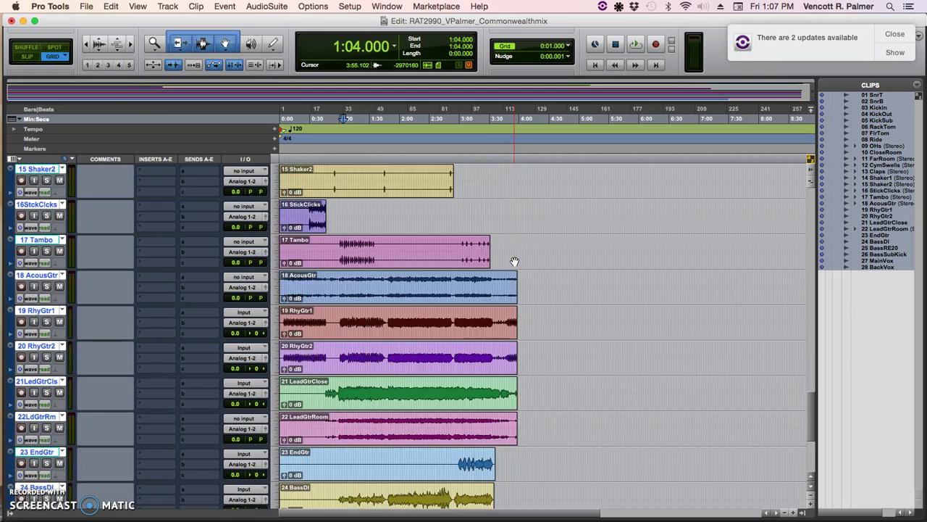
{"action": "scroll", "coordinate": [515, 261], "scroll_direction": "down", "scroll_amount": 3}
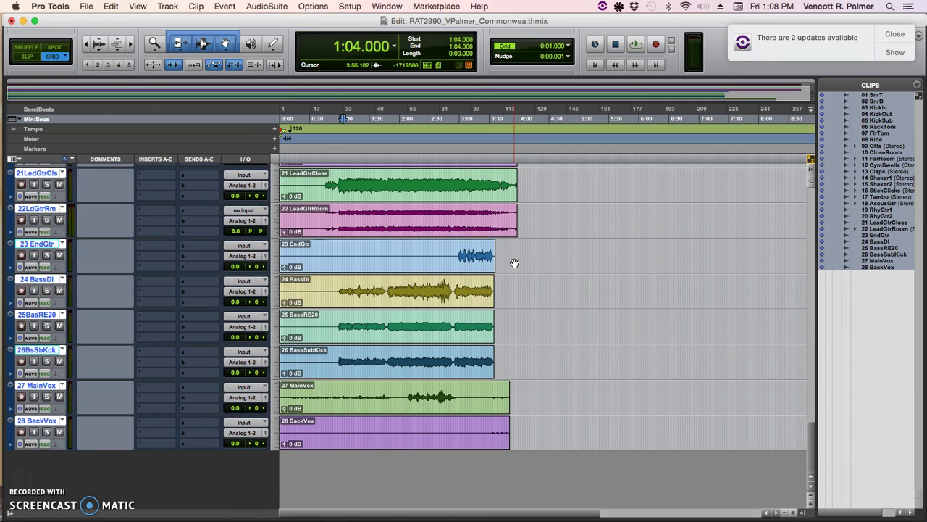
{"action": "scroll", "coordinate": [514, 263], "scroll_direction": "up", "scroll_amount": 15}
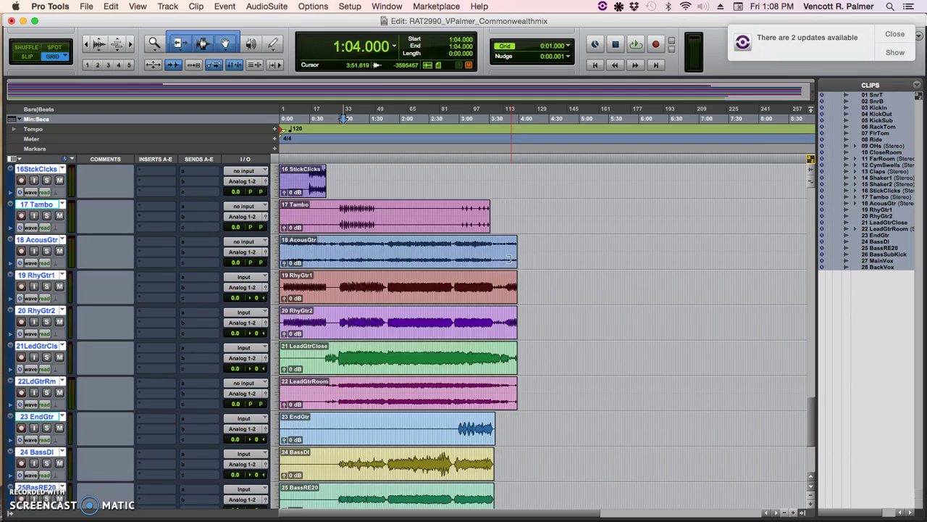
{"action": "scroll", "coordinate": [512, 270], "scroll_direction": "down", "scroll_amount": 15}
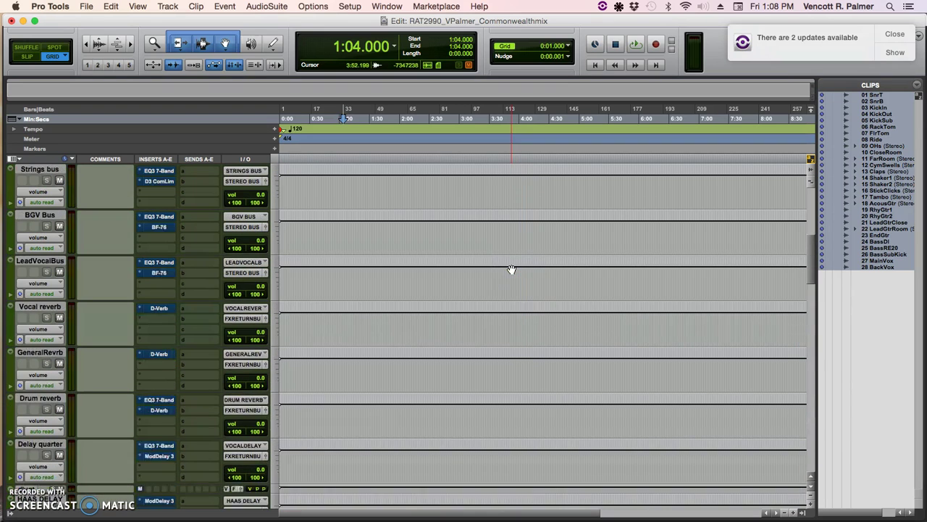
{"action": "scroll", "coordinate": [511, 269], "scroll_direction": "down", "scroll_amount": 15}
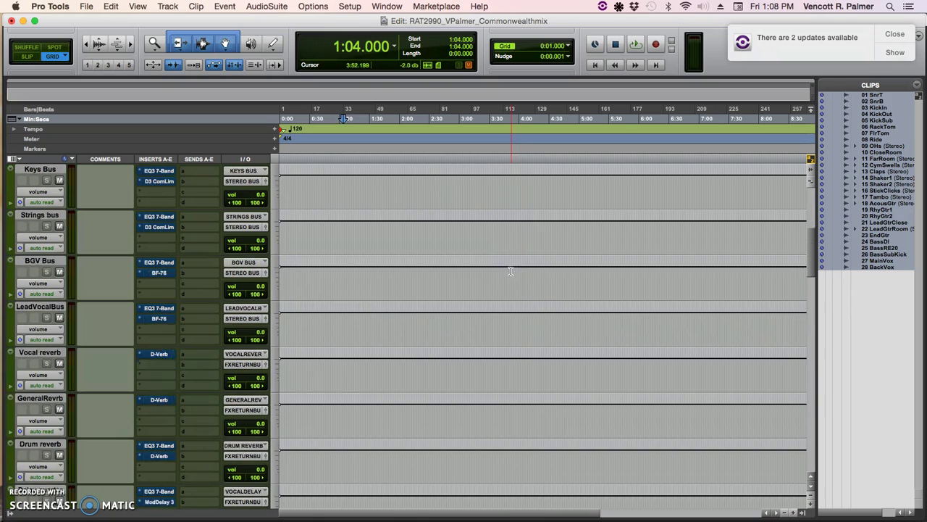